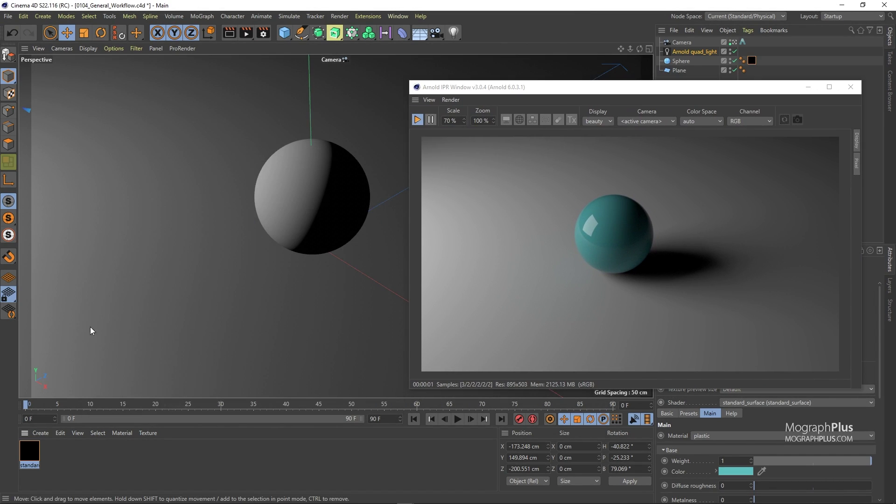
Step: Enable Diagnostics, set Transmission samples to 1, and display a subsurface AOV in the IPR
right_click(91, 330)
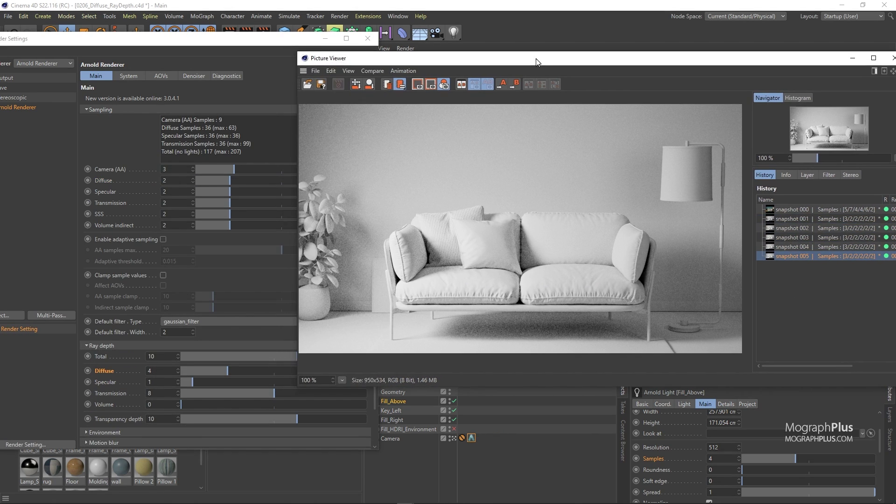
left_click(226, 76)
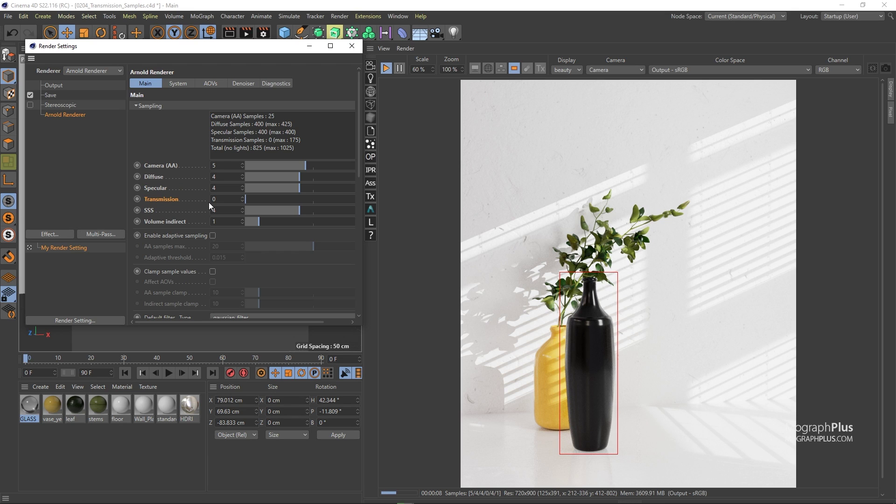
scroll(209, 202, "up", 1)
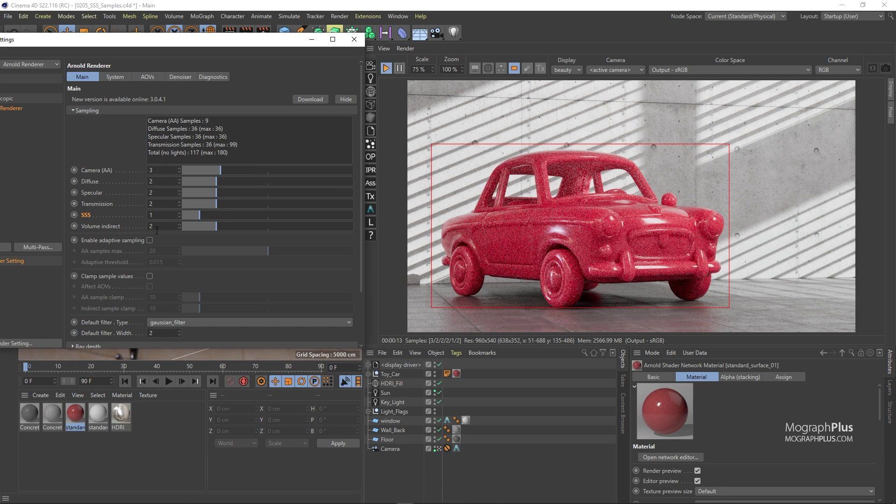
left_click(572, 69)
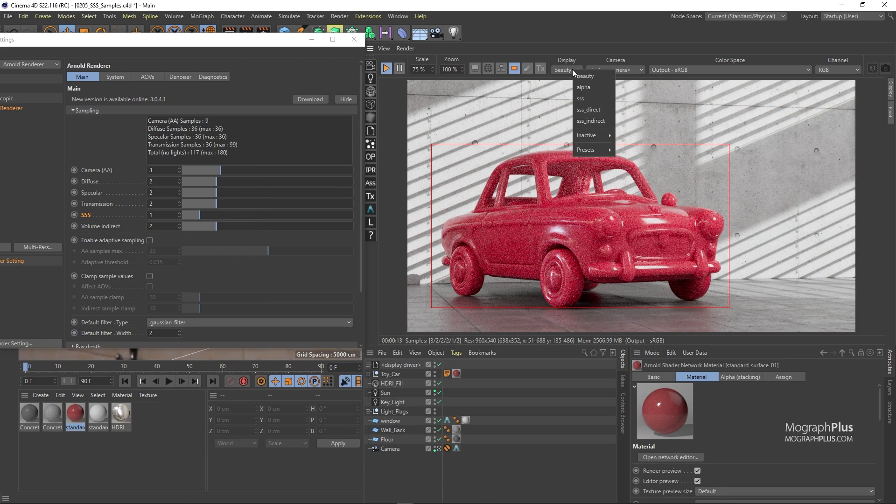
left_click(589, 123)
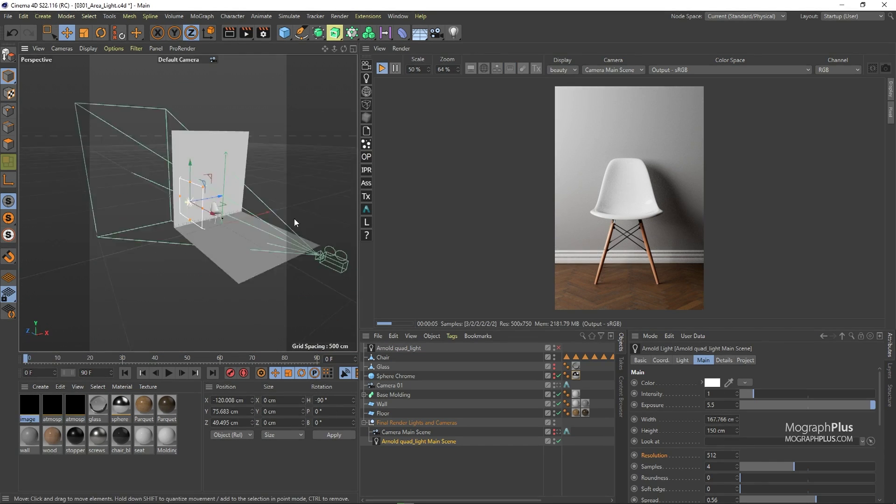
Step: Enable the neon sign's mesh light and set the fog density to 0.45
left_click_drag(560, 329, 560, 379)
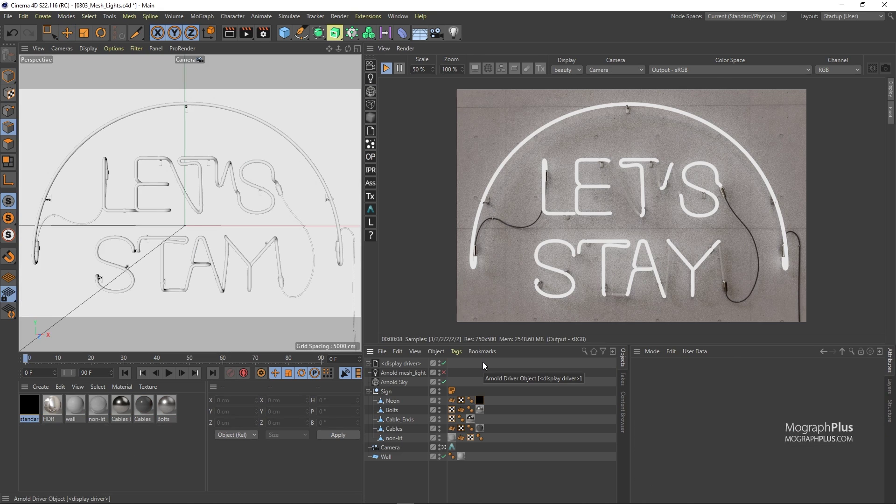
left_click(444, 373)
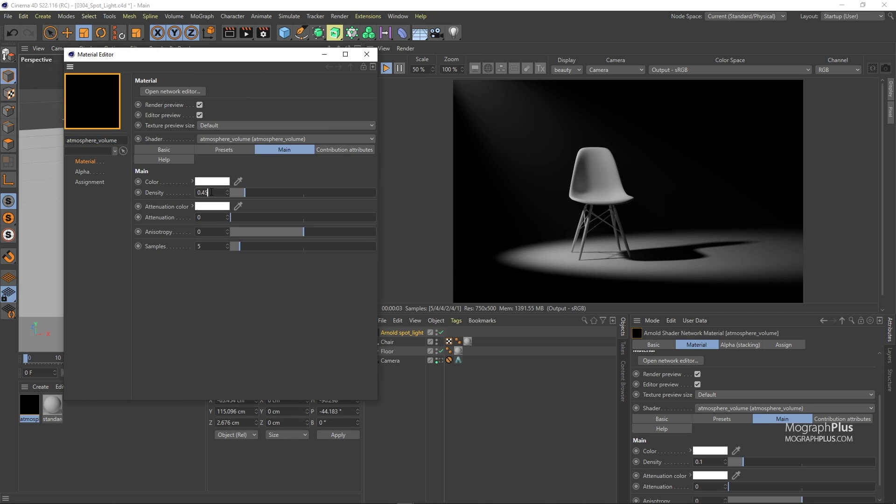
key("Return")
left_click(367, 54)
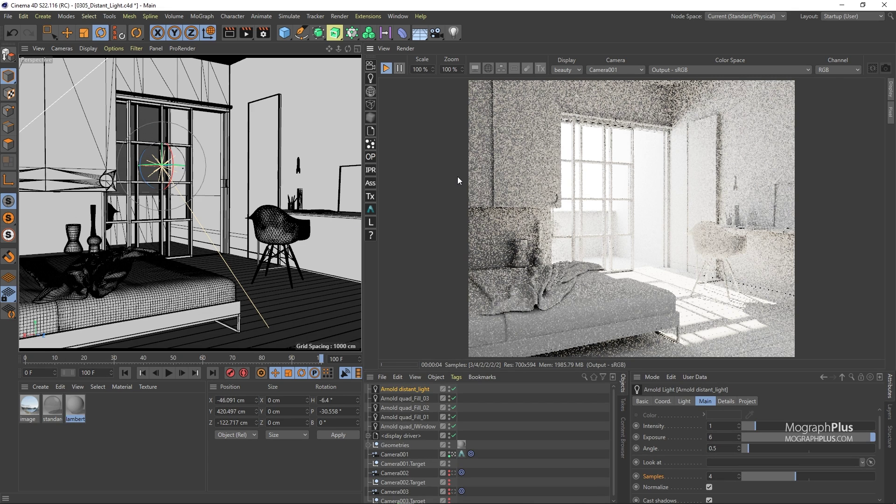
Step: Place photometric light copies over the left and right chairs
key("ctrl+b")
left_click(380, 60)
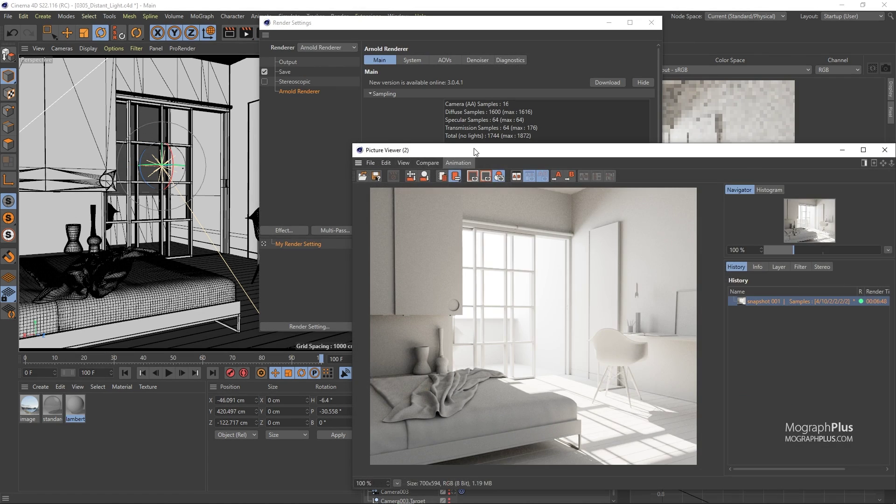
double_click(354, 158)
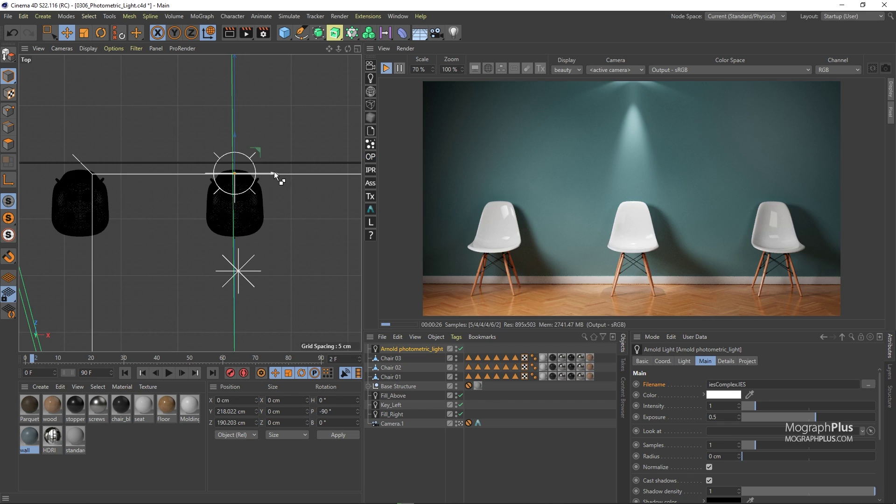
left_click_drag(274, 171, 119, 174, "ctrl")
left_click_drag(156, 147, 309, 160, "ctrl")
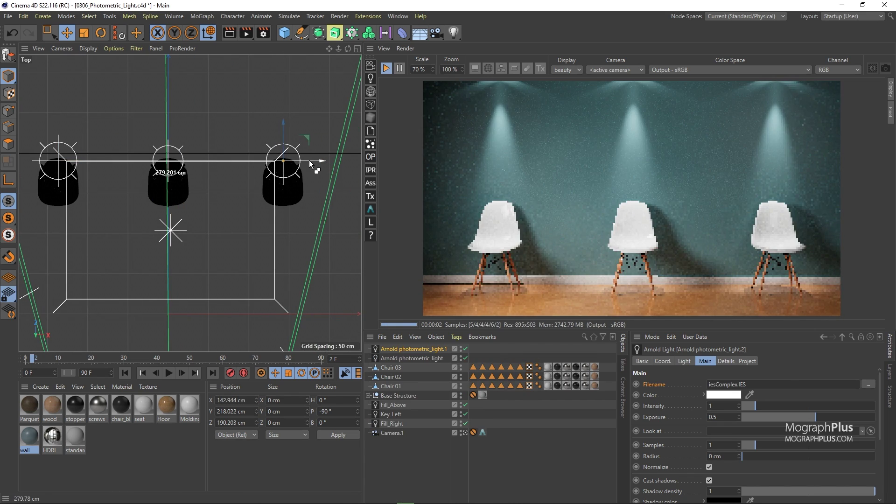
middle_click(309, 161)
middle_click(152, 127)
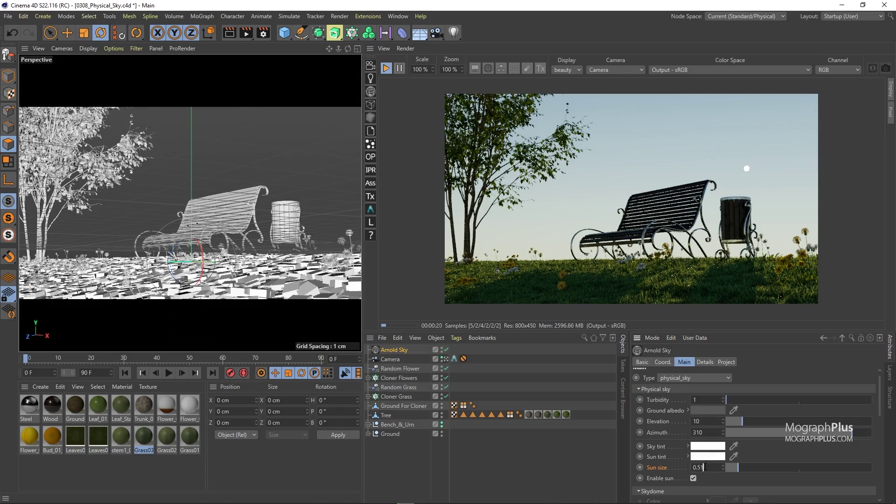
Step: Enlarge the sun, rotate the light, and tint the fog attenuation cyan with blue value 0
key("Return")
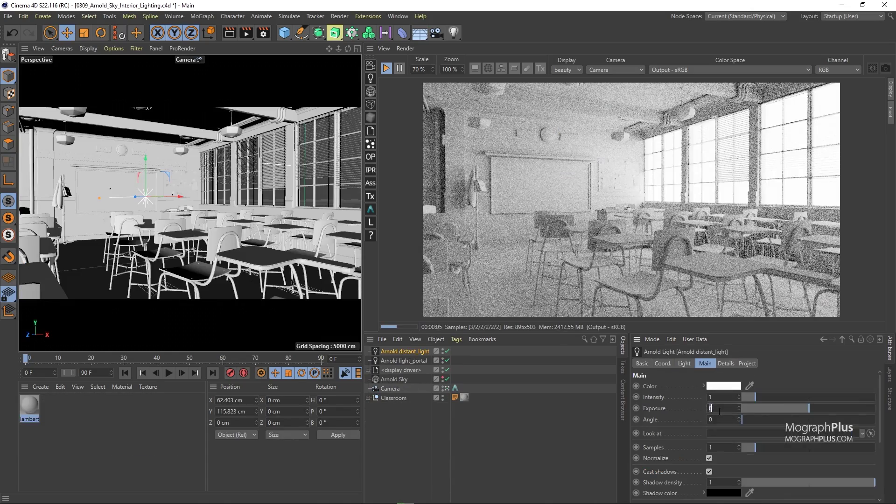
left_click_drag(140, 184, 168, 173)
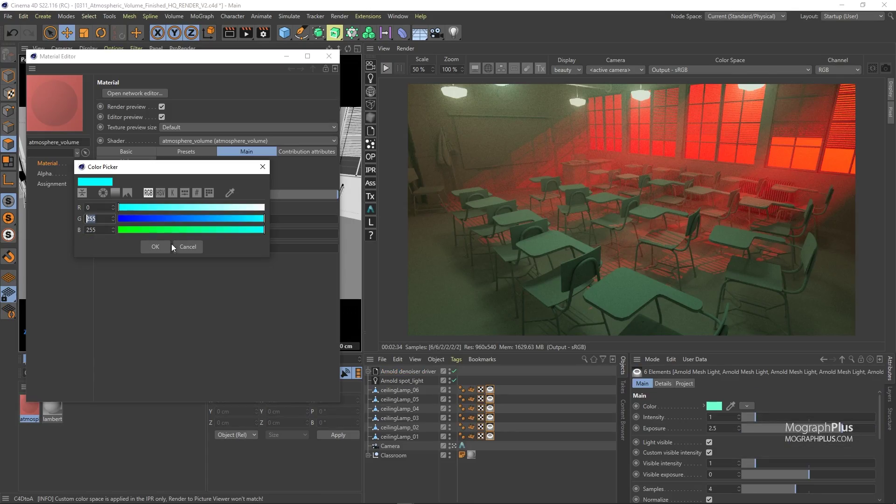
left_click(165, 247)
left_click(411, 380)
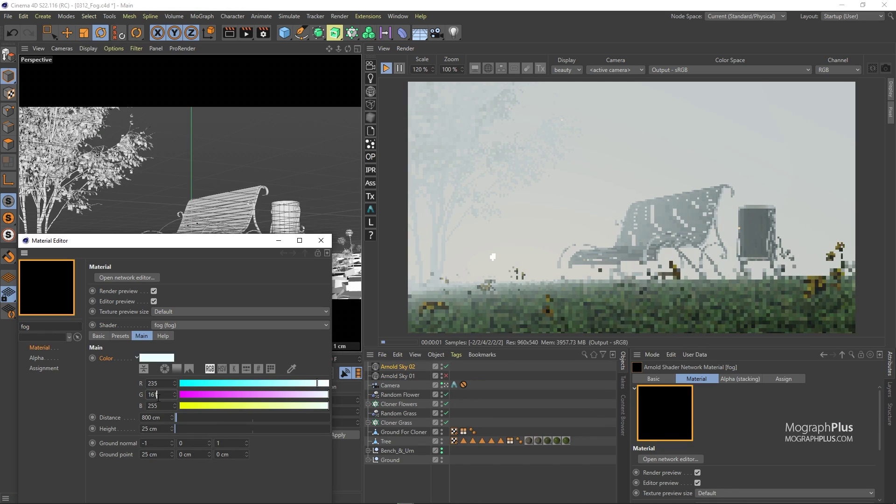
double_click(160, 406)
type("0")
key("Return")
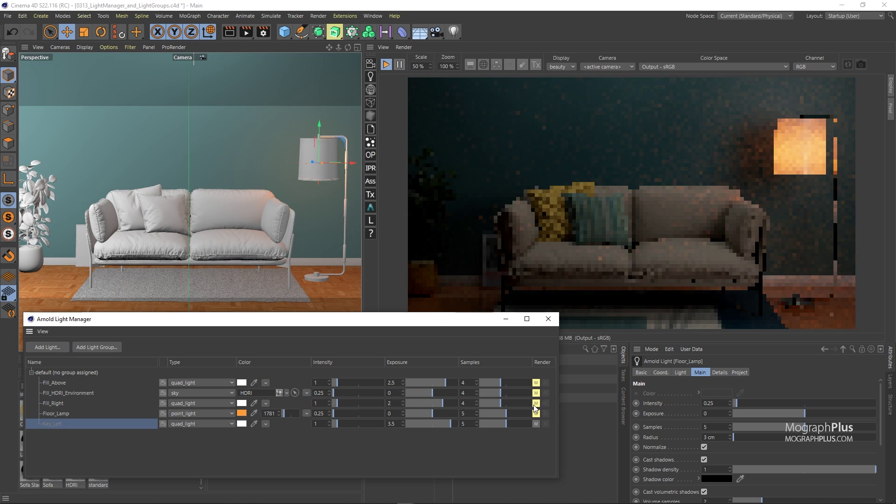
Step: Include Key_Left, solo Floor_Lamp, and lower the color_correct saturation to 0.28
left_click(536, 424)
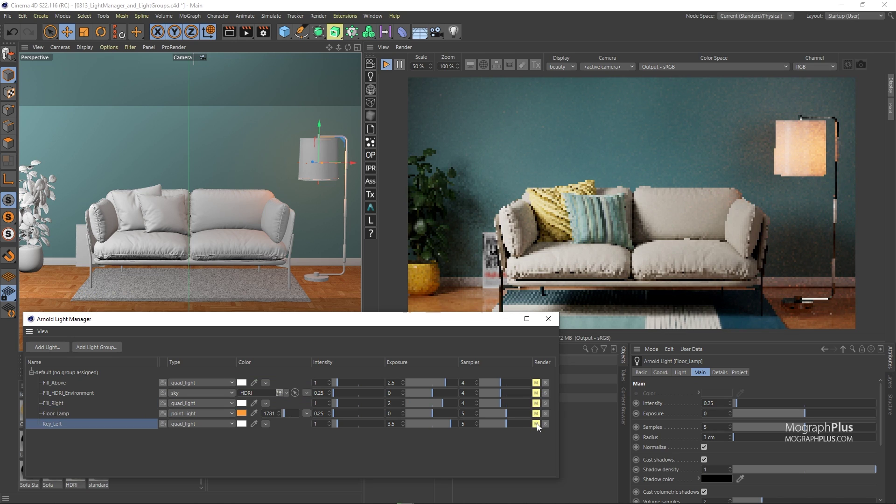
left_click(544, 414)
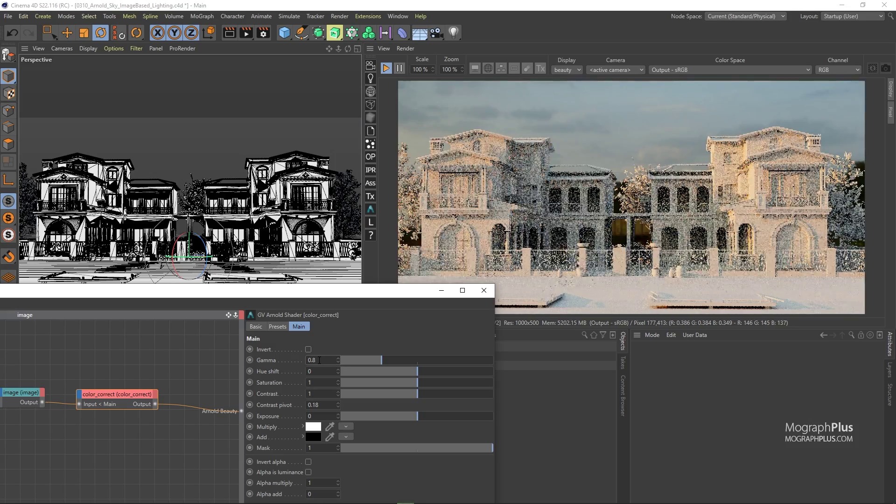
mouse_move(423, 376)
left_mouse_down()
mouse_move(394, 373)
mouse_move(418, 372)
left_mouse_up()
left_click_drag(355, 382, 362, 382)
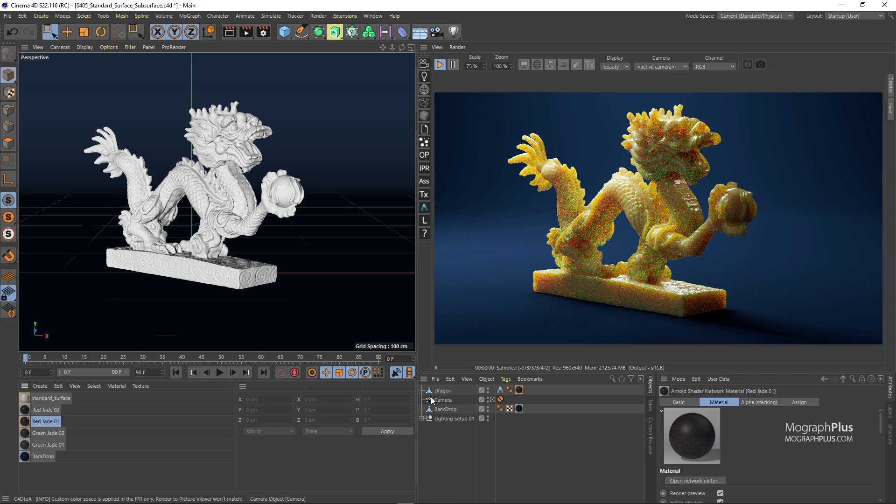
Step: Select the jade scene's front fill light and open the Red Jade 01 node network
left_click(443, 390)
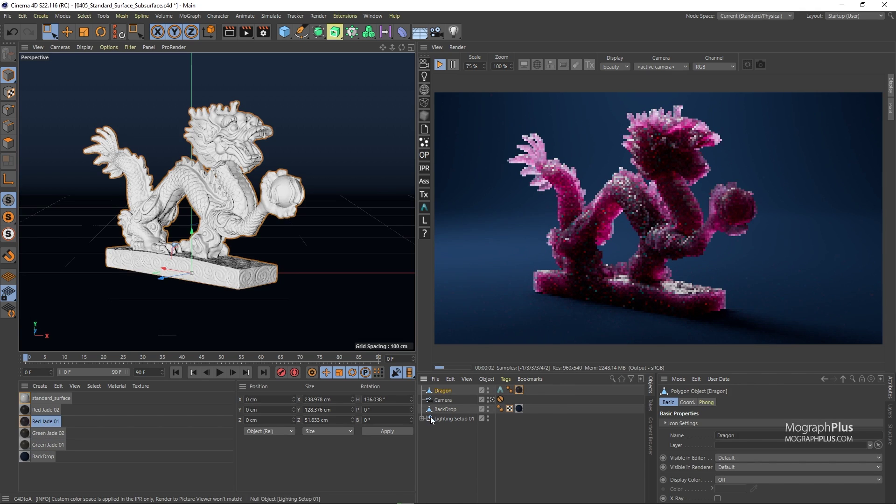
left_click(422, 419)
left_click(529, 446)
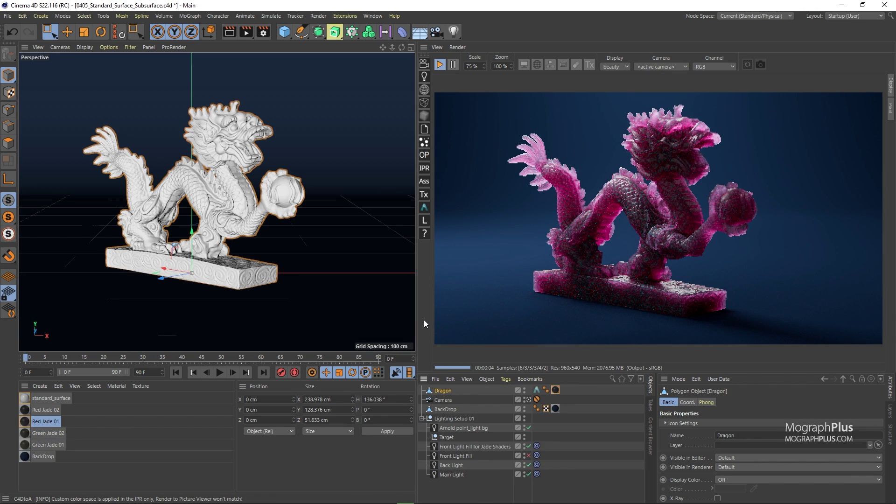
left_click(462, 447)
double_click(26, 422)
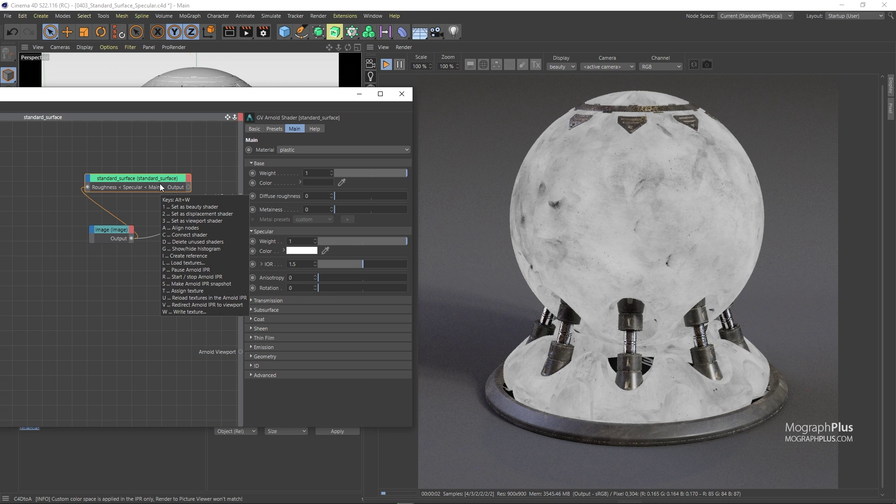
Step: Connect the image texture to specular roughness and specular rotation
left_click(160, 183)
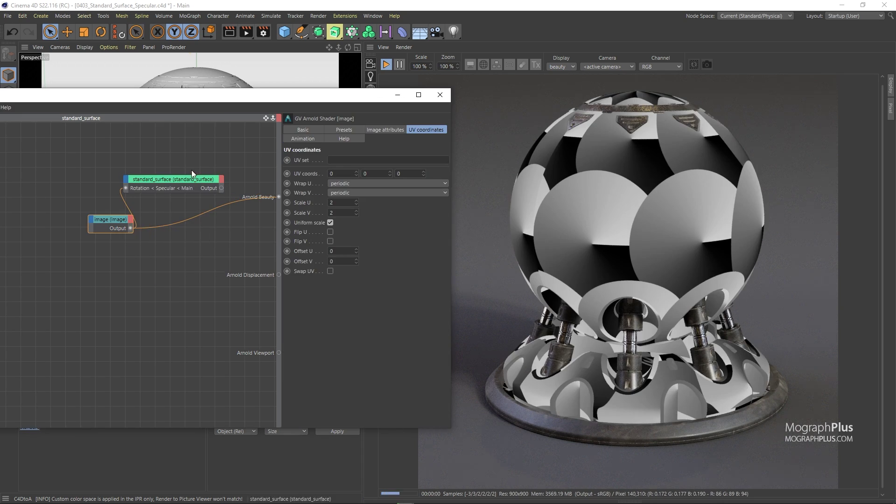
left_click(190, 185)
left_click(189, 184)
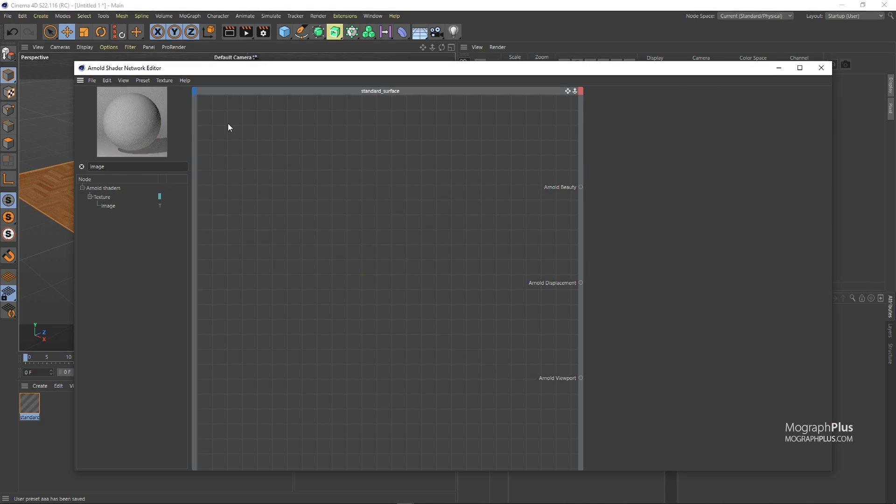
left_click(143, 81)
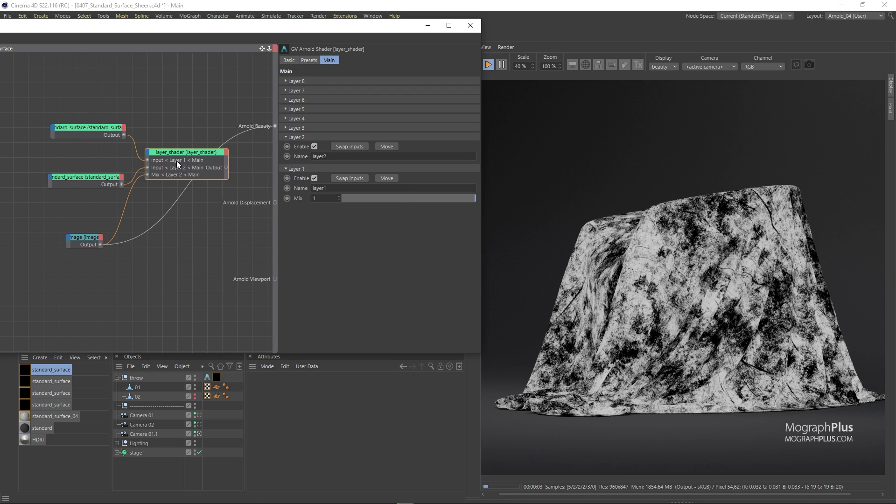
left_click(177, 164)
left_click(178, 164)
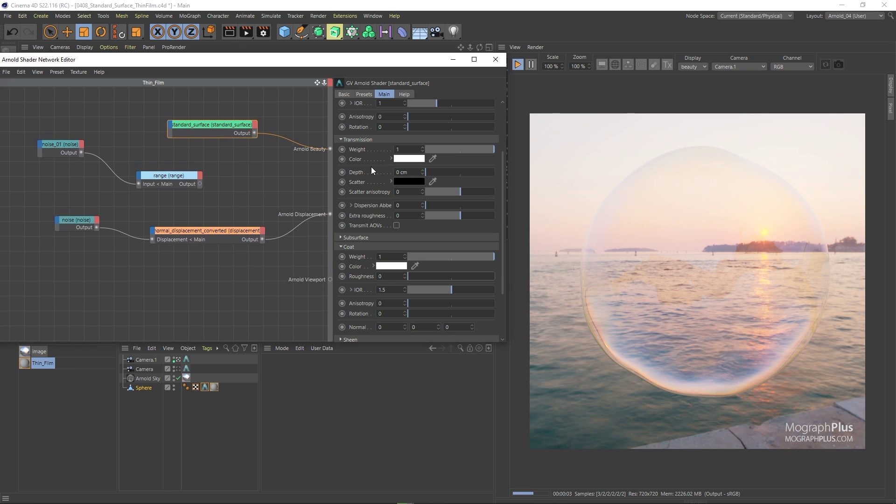
Step: Wire ramp_float's output into standard_surface Roughness, then add a node from the search
scroll(371, 167, "down", 5)
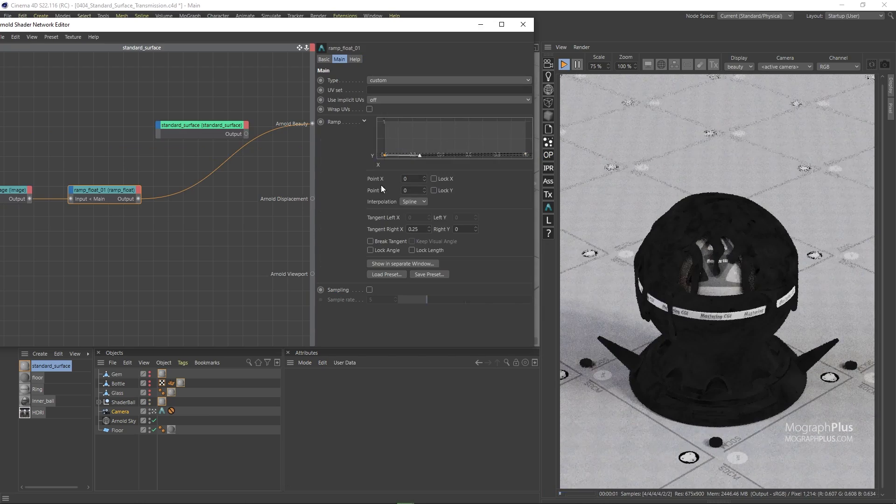
left_click_drag(138, 198, 187, 131)
left_click(248, 157)
double_click(177, 256)
left_click(179, 282)
Step: Move the color_correct node left and show the standard_surface node's settings
double_click(167, 273)
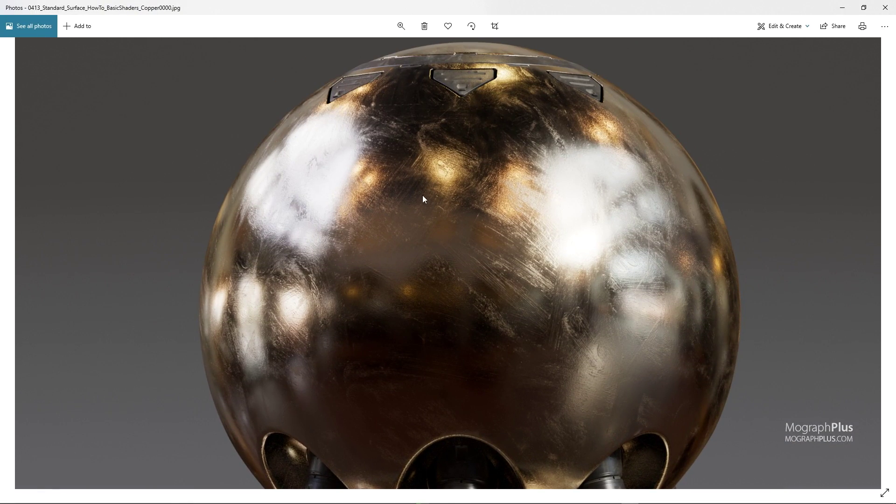
left_click_drag(205, 188, 137, 194)
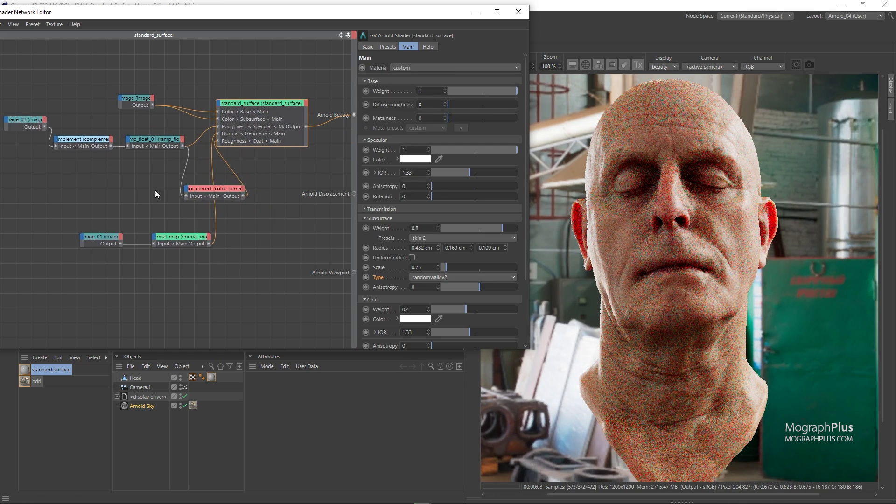
left_click(243, 140)
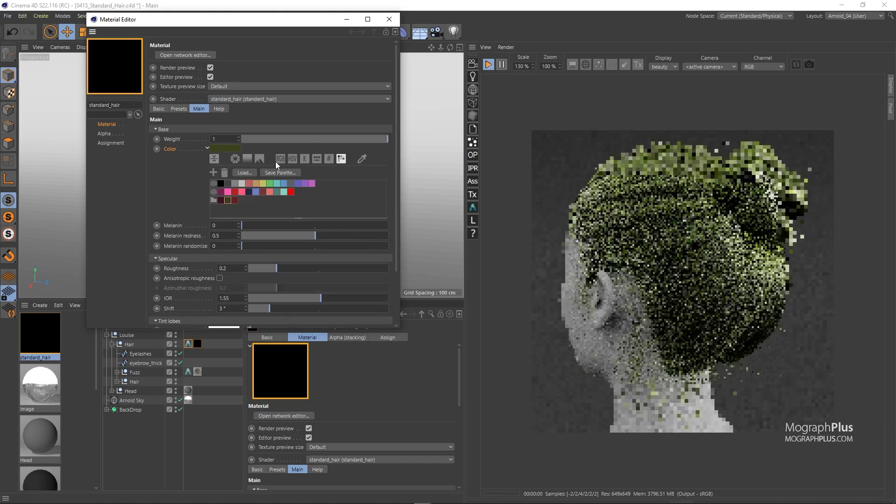
Step: Set the hair colour to red (RGB 97,34,34) and raise melanin to about 0.6
left_click(280, 158)
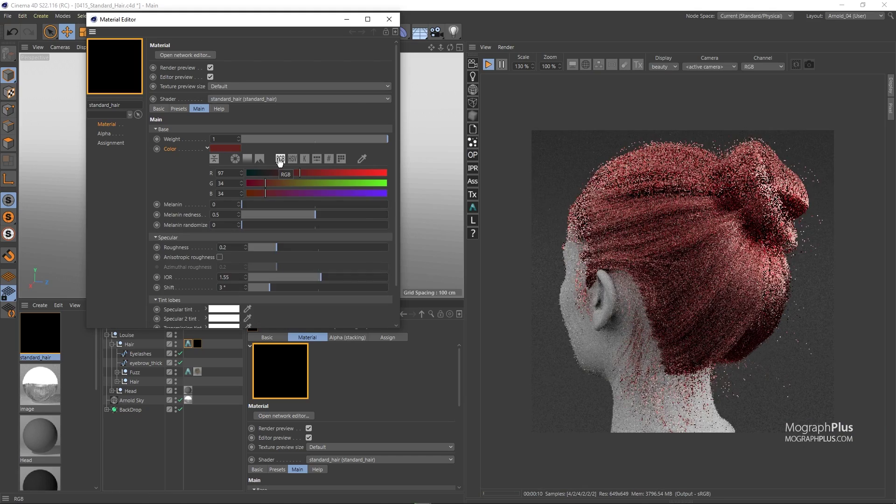
left_click_drag(280, 23, 298, 114)
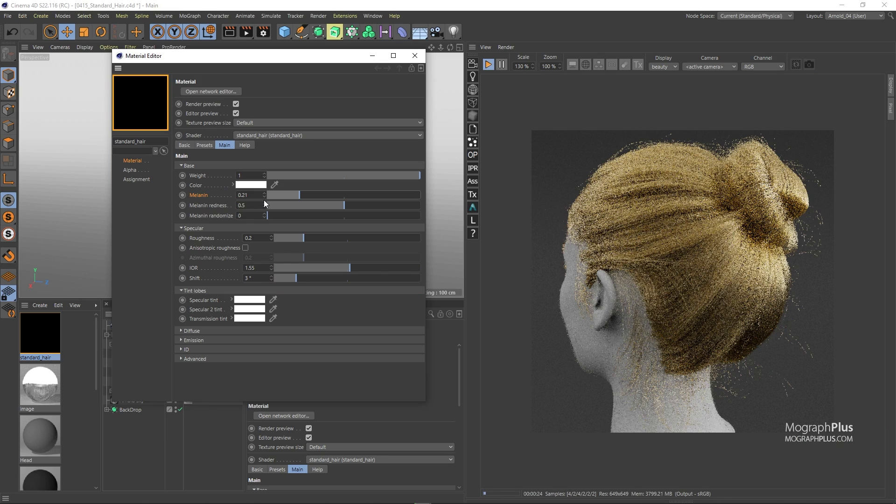
left_click_drag(299, 195, 343, 195)
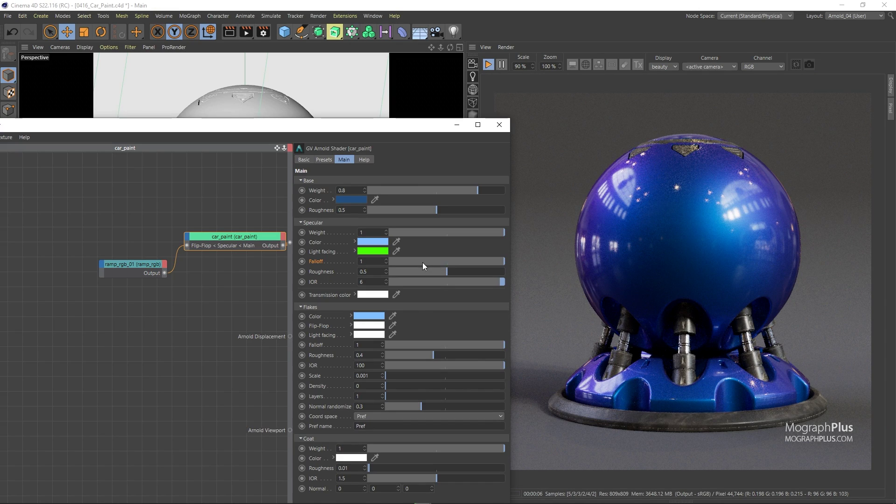
left_click_drag(422, 262, 430, 263)
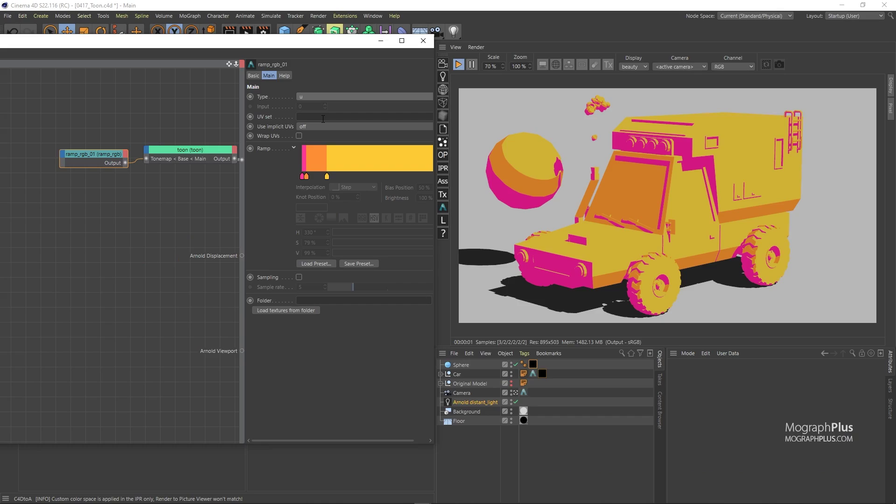
left_click(478, 48)
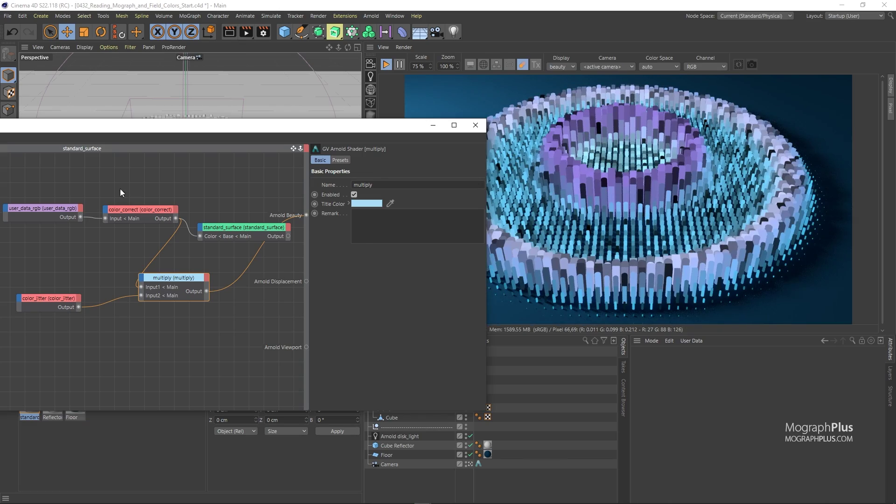
Step: Set color_jitter Gain min to 0.5 and Gain max to 1.5
left_click(381, 200)
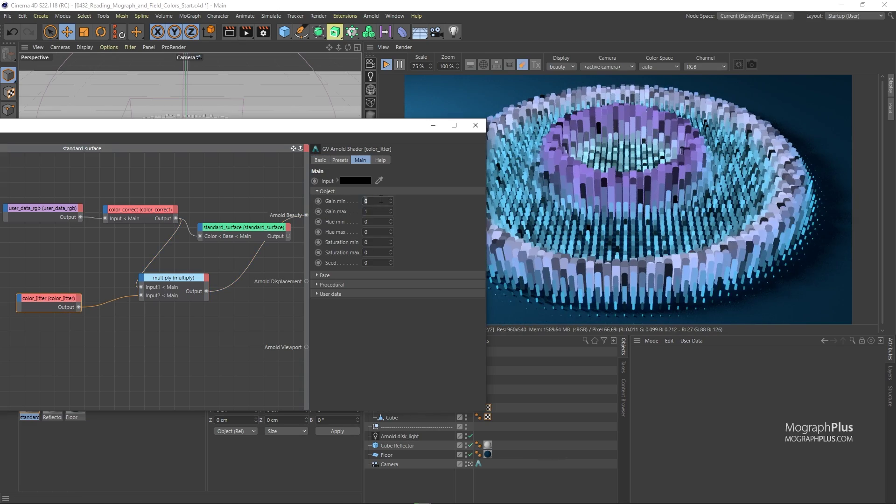
type("0.5")
key("Tab")
type("1.5")
key("Return")
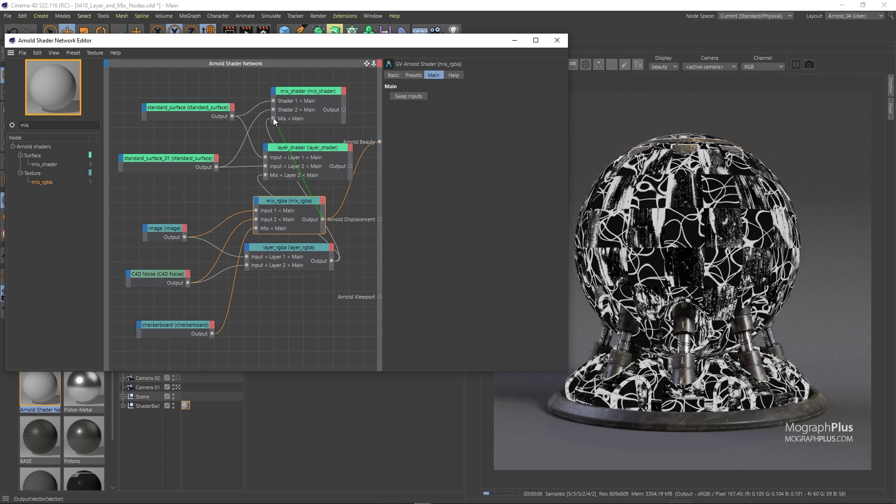
Step: Connect mix_rgba's output to the mix_shader Mix input and move the curvature node left
left_click_drag(273, 118, 274, 119)
left_click(323, 106)
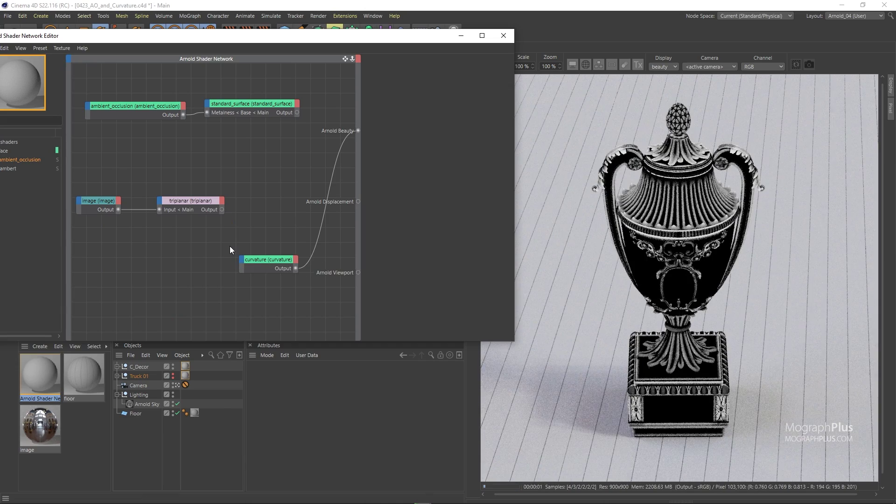
left_click_drag(229, 246, 127, 260)
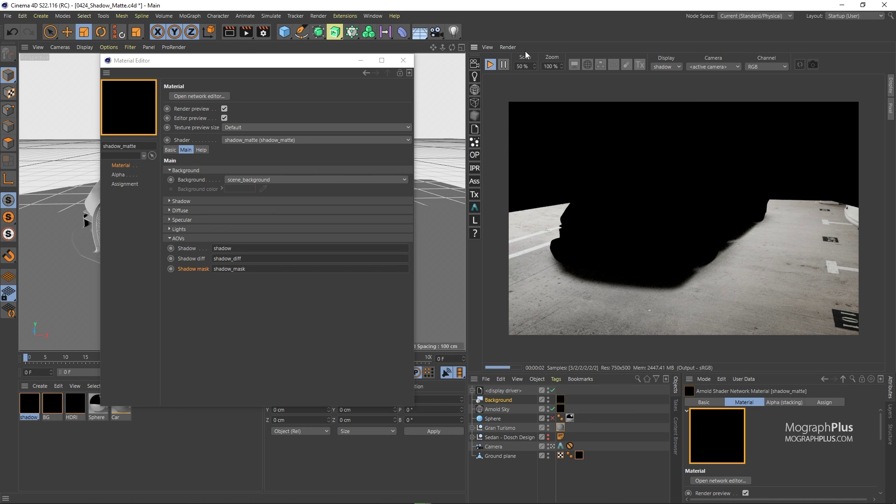
Step: Display the shadow_mask pass and apply -0.2 radial lens distortion
left_click(692, 114)
left_click(677, 67)
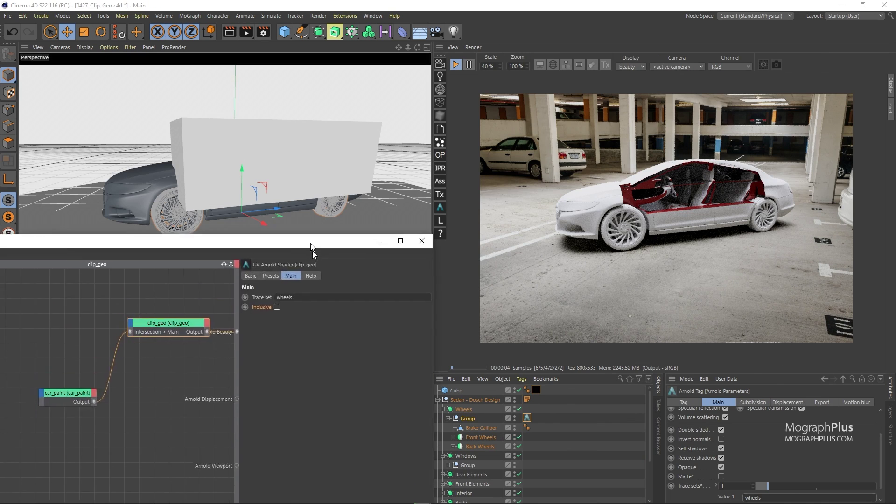
left_click_drag(314, 248, 316, 280)
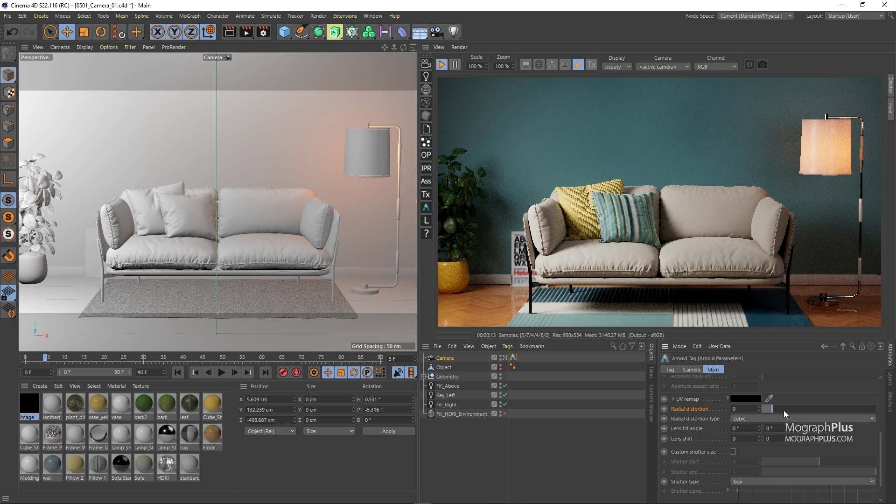
left_click(784, 410)
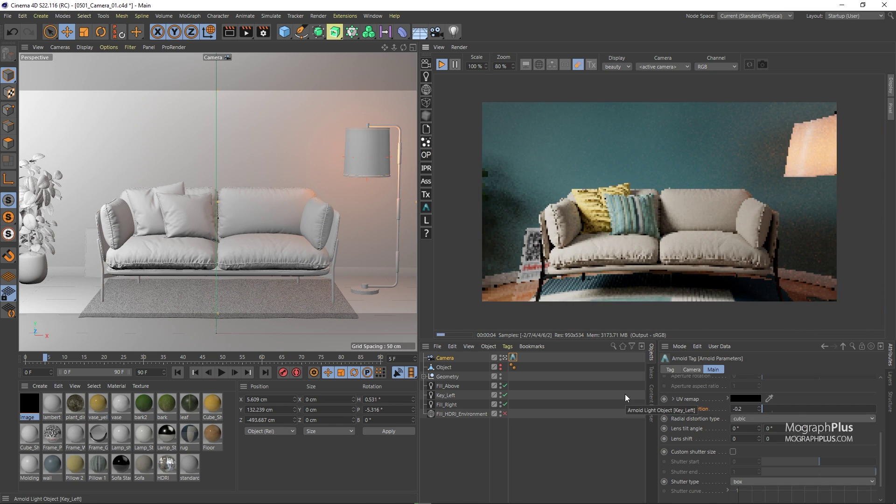
Step: Vary the radial distortion, choose the fisheye distortion type, and set F-stop to 0.2
mouse_move(796, 411)
left_mouse_down()
mouse_move(821, 411)
mouse_move(770, 411)
mouse_move(812, 411)
mouse_move(798, 410)
left_mouse_up()
left_click(763, 419)
left_click(764, 436)
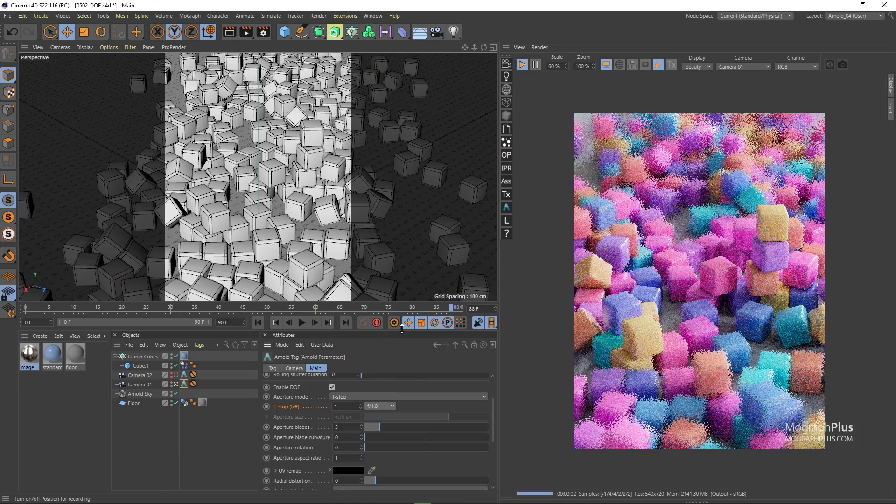
double_click(354, 407)
type("0.2")
key("Return")
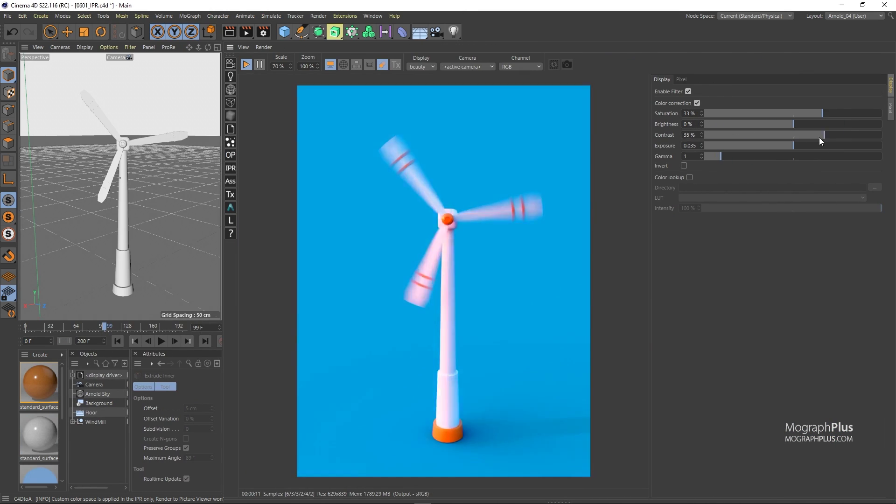
Step: Lower display gamma to 0.94 and view the green, blue and grayscale channels
left_click_drag(721, 156, 720, 161)
left_click(769, 67)
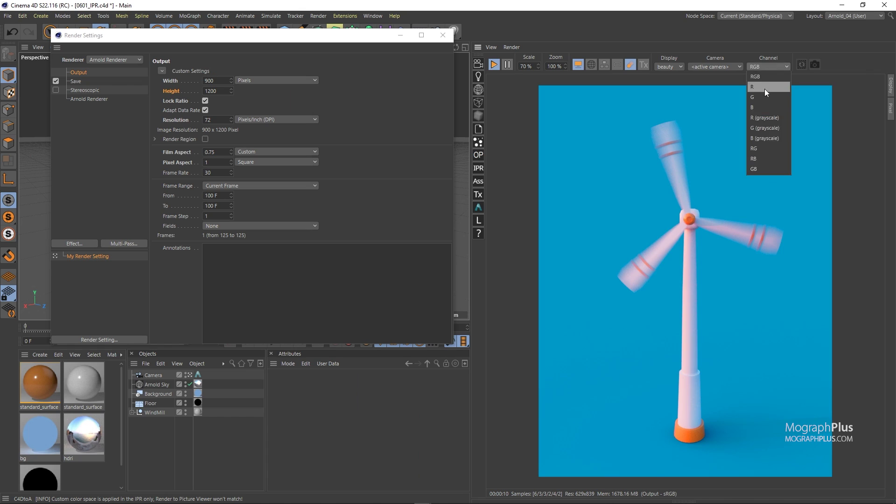
left_click(764, 97)
left_click(768, 67)
left_click(762, 107)
left_click(769, 67)
left_click(766, 128)
left_click(768, 67)
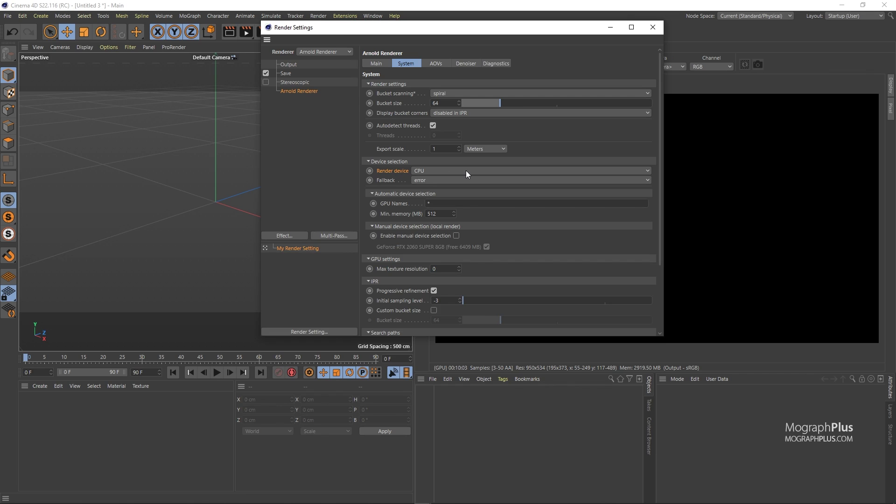
Step: Set the render device to GPU and pull the camera back to a wide room shot
left_click(460, 170)
left_click(440, 190)
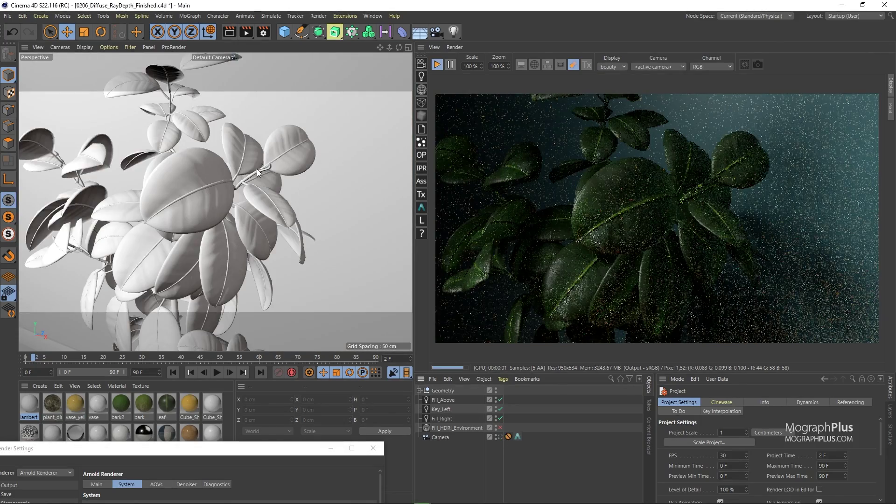
scroll(257, 169, "down", 3)
left_click_drag(247, 214, 263, 237, "alt")
scroll(263, 234, "up", 10)
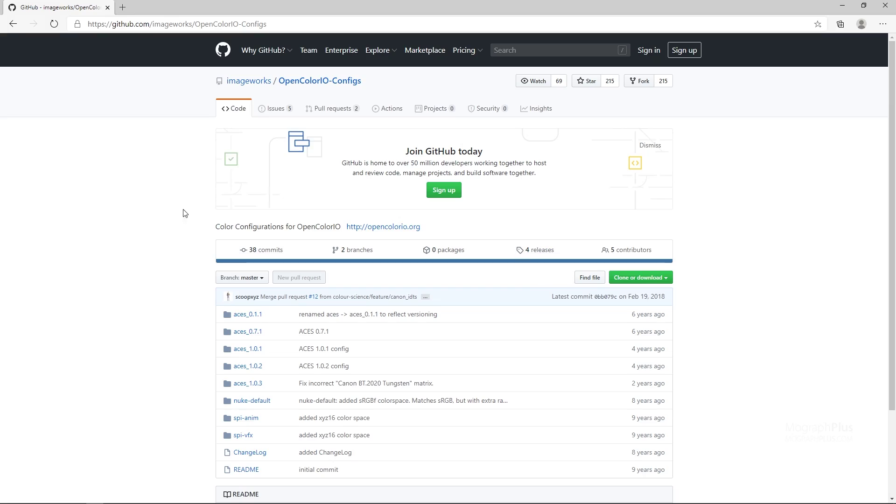
left_click(666, 278)
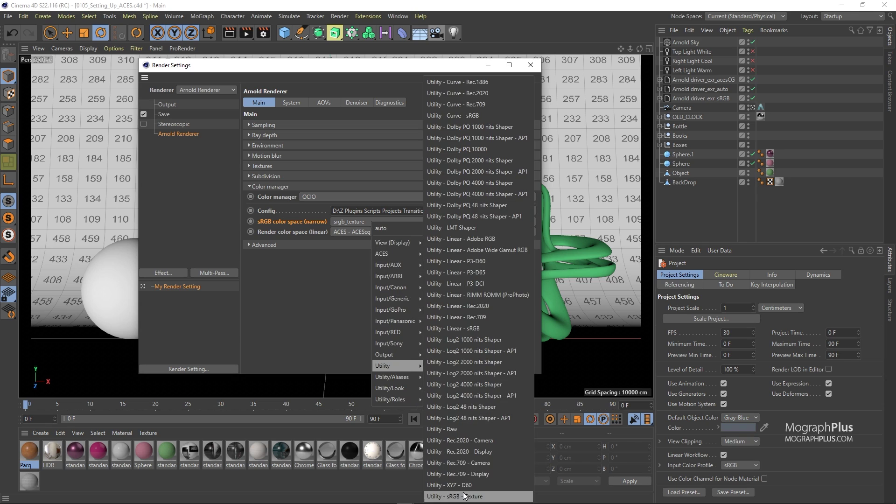
Step: Select the Grid_03 through Book_07, clock001 and grid.png textures
left_click(397, 330)
left_click(383, 231)
mouse_move(382, 265)
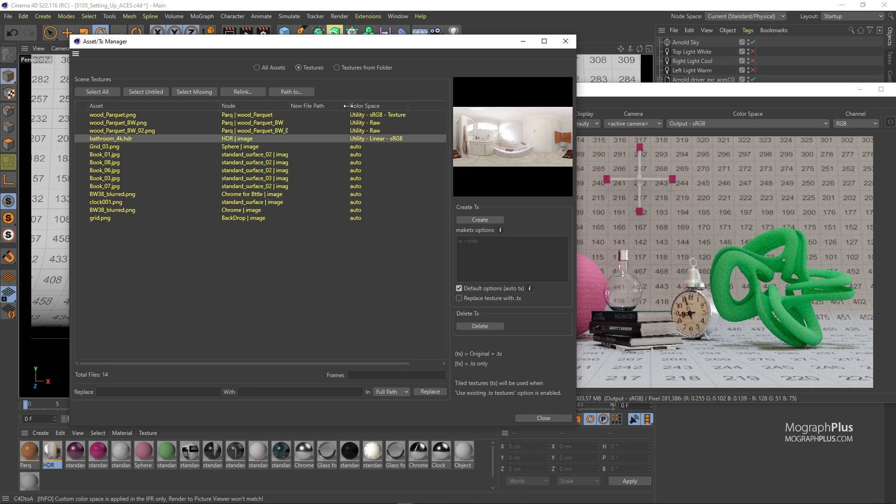
left_click(236, 147)
left_click(256, 186, "shift")
left_click(248, 202, "ctrl")
left_click(242, 218, "ctrl")
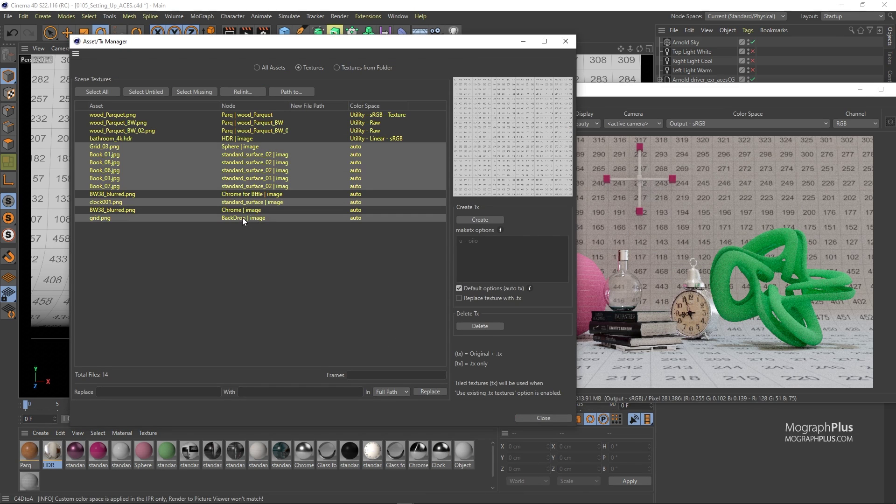
Step: Assign the chosen colour space, then insert a Color Corrector with gain lowered to 0.863
left_click(293, 254)
left_click(326, 248)
left_click(341, 456)
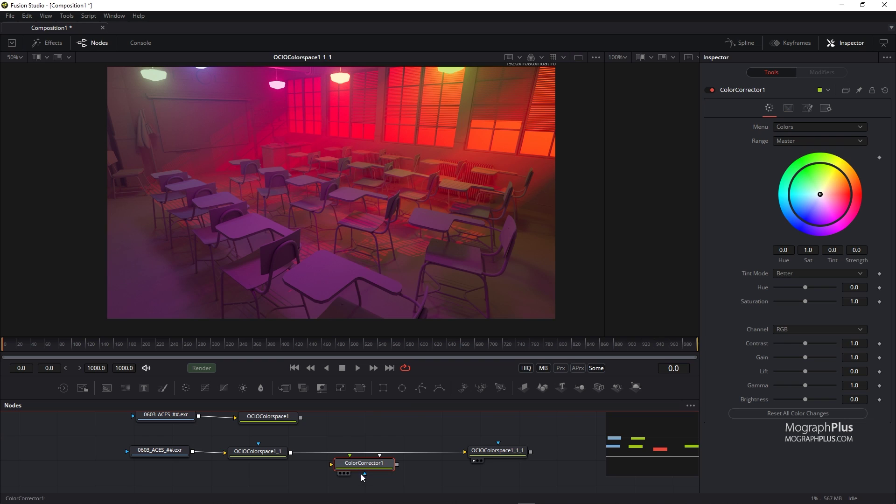
left_click_drag(362, 467, 380, 452)
left_click_drag(808, 357, 763, 355)
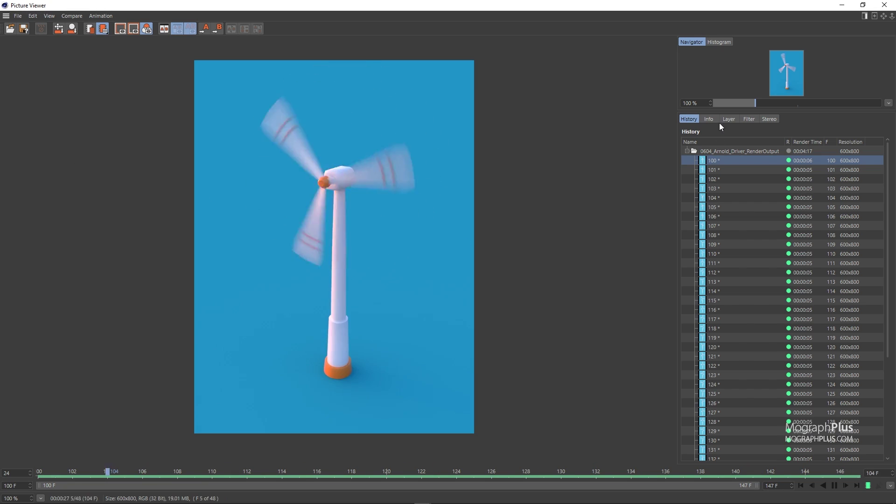
Step: View the windmill render in Single-Pass mode, showing the specular pass of frame 0124
left_click(722, 120)
left_click(716, 139)
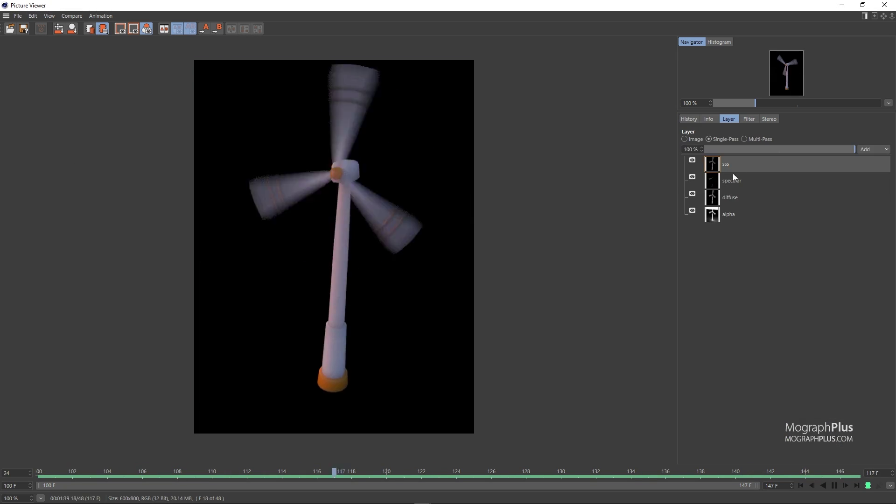
left_click(732, 181)
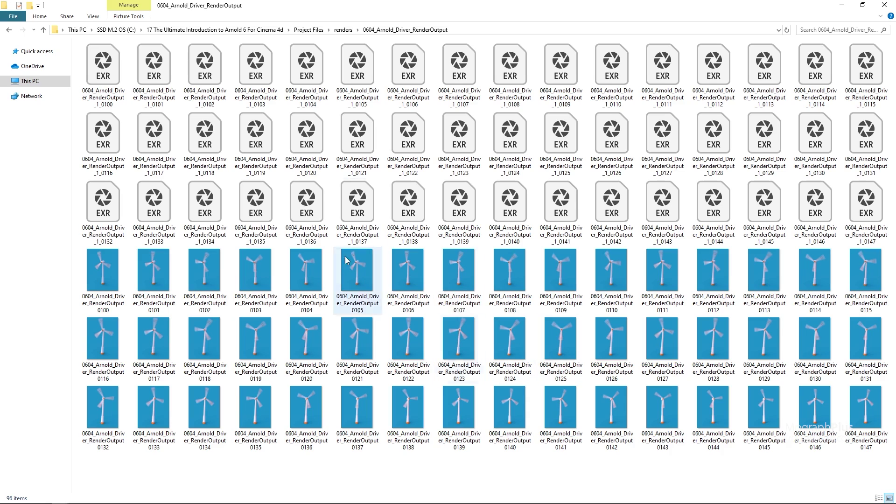
left_click(506, 334)
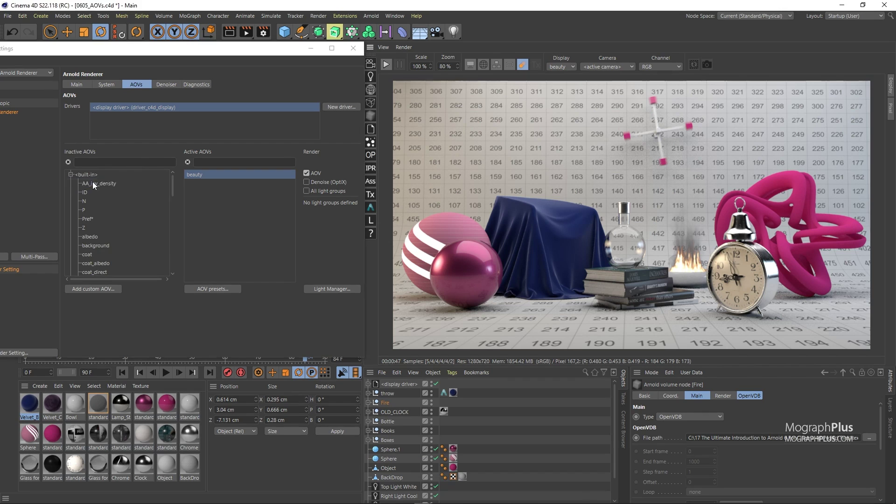
Step: Move the volume AOVs to Active and view the indirect and fire-only emission passes
scroll(117, 238, "down", 3)
left_click(105, 226, "shift")
left_click_drag(104, 226, 228, 223)
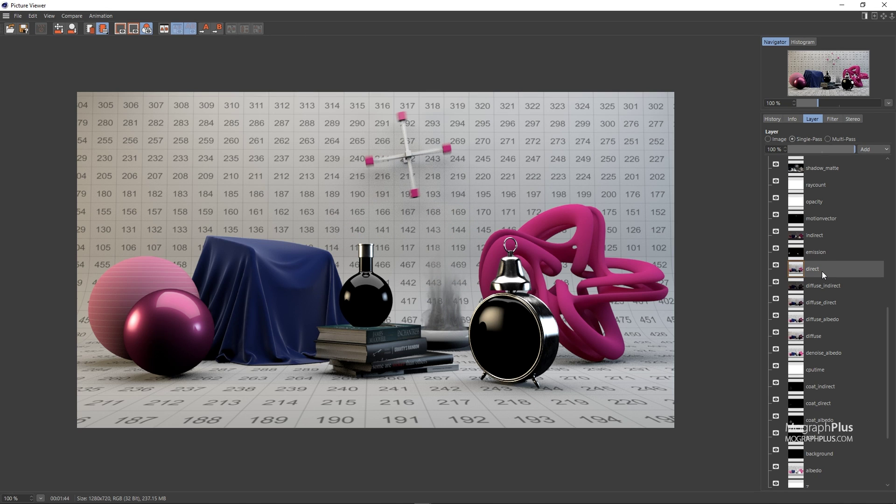
left_click(825, 235)
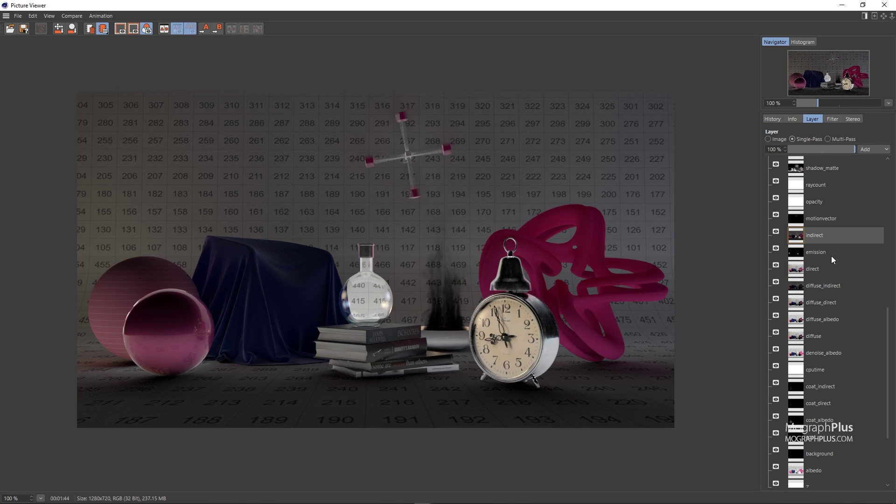
left_click(850, 251)
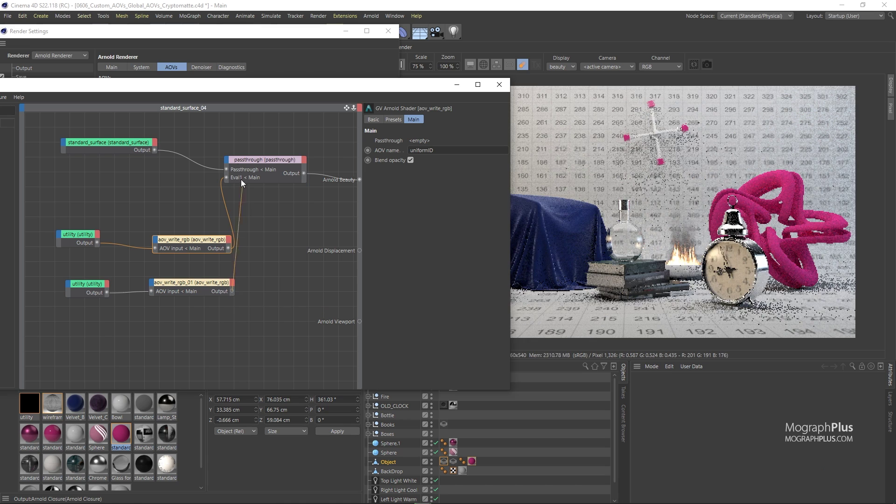
left_click_drag(241, 179, 301, 200)
Step: Show the uniformID and then SHADINGPOINT passes in the IPR
left_click(265, 160)
left_click(564, 67)
left_click(581, 125)
left_click(564, 67)
left_click(589, 135)
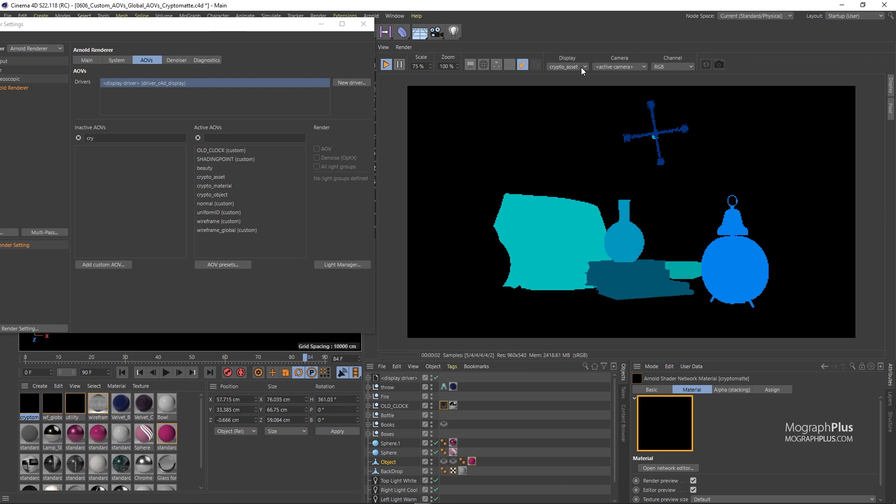
Step: Display the crypto_material cryptomatte in the IPR
left_click(582, 67)
left_click(603, 164)
left_click(567, 67)
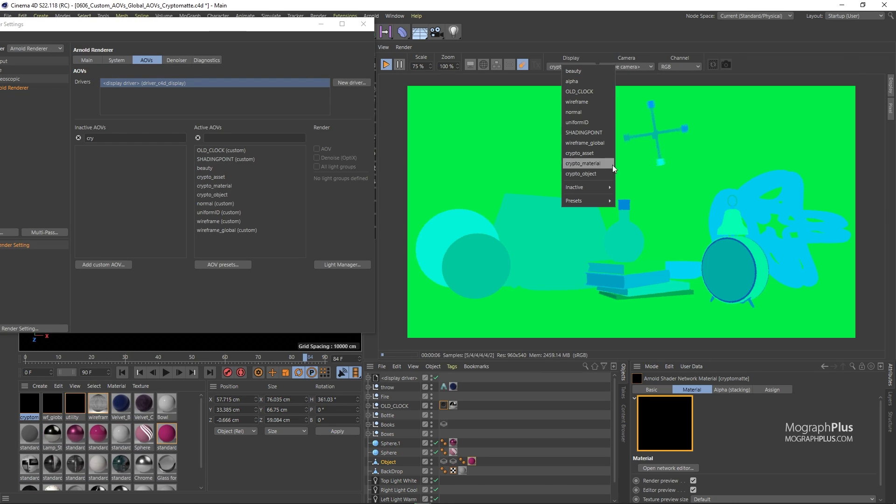
left_click(612, 164)
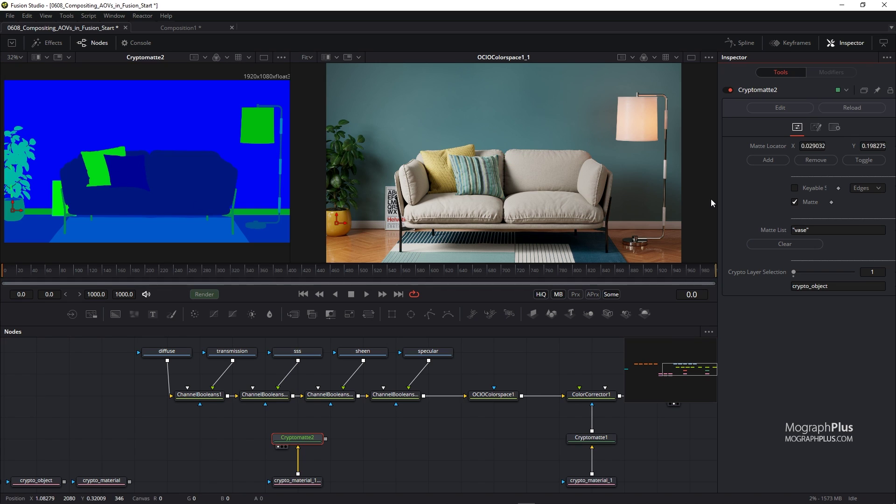
Step: Hue-shift the vase via a ColorCorrector after sss; set floor lamp gain to 0, then about 4.5
key("shift+space")
left_click_drag(258, 420, 326, 374)
mouse_move(824, 287)
left_mouse_down()
mouse_move(845, 287)
mouse_move(822, 287)
left_mouse_up()
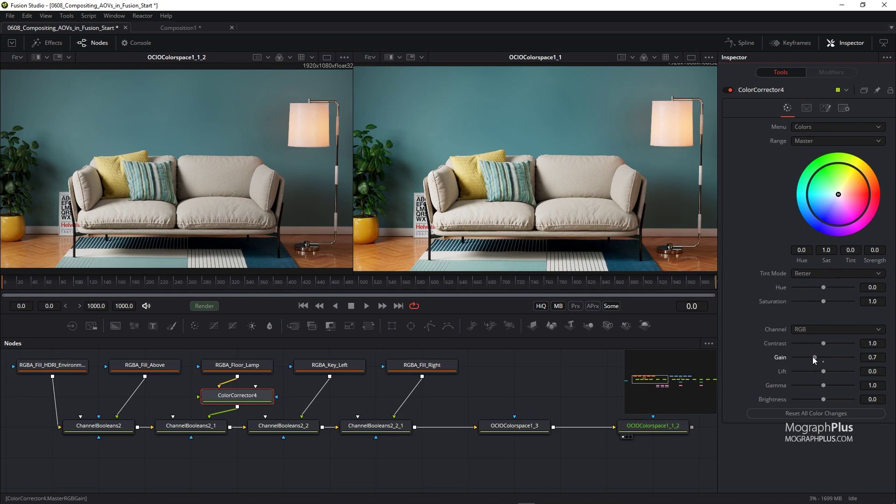
left_click_drag(813, 356, 749, 357)
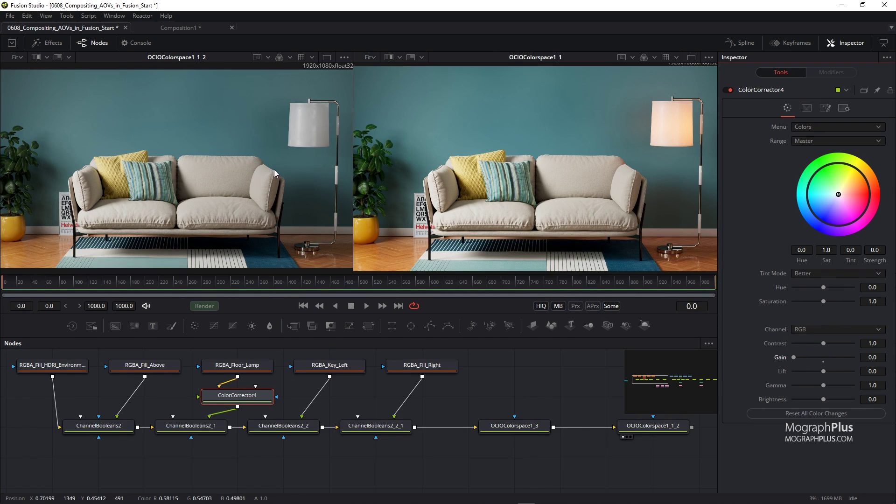
left_click_drag(847, 359, 841, 360)
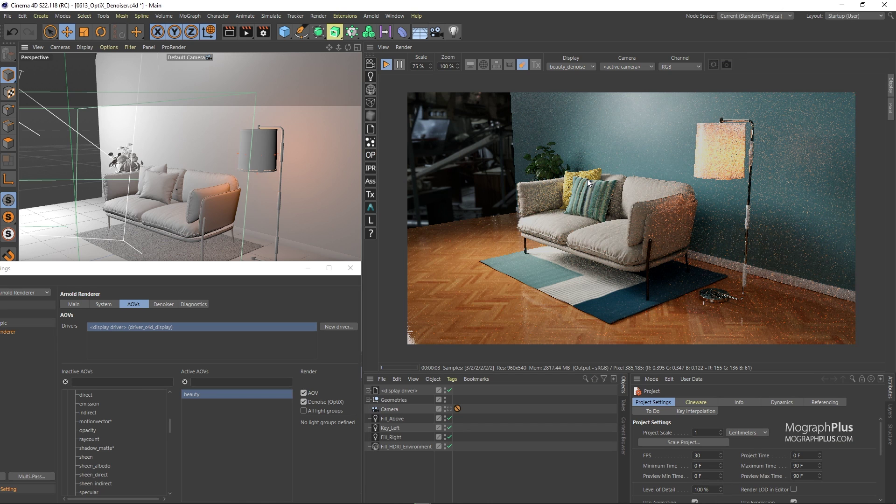
Step: Switch the IPR display from beauty to beauty_denoise to compare noise
left_click(568, 67)
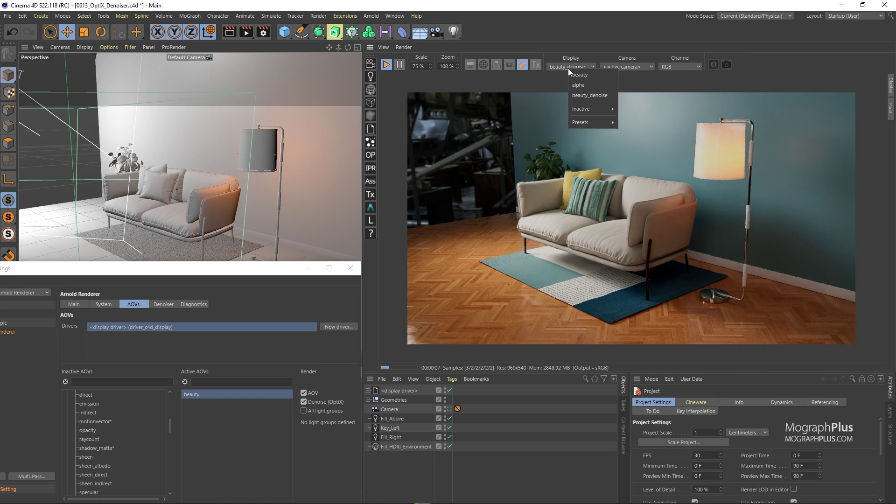
left_click(583, 74)
left_click(572, 68)
left_click(587, 89)
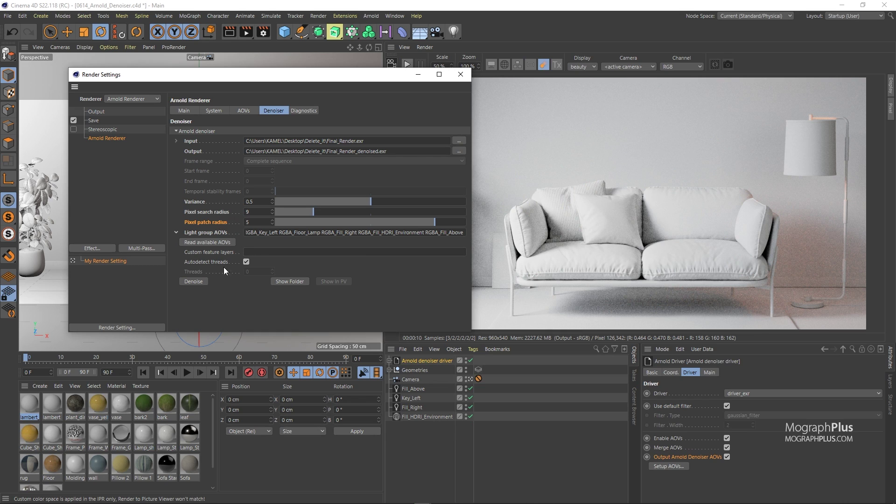
Step: Run the Arnold noice denoiser on the final EXR render
left_click(193, 281)
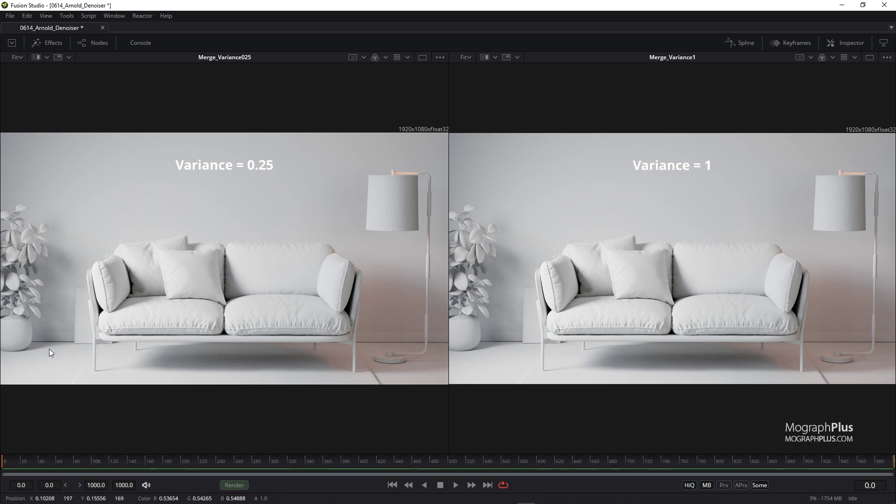
scroll(138, 268, "up", 5, "ctrl")
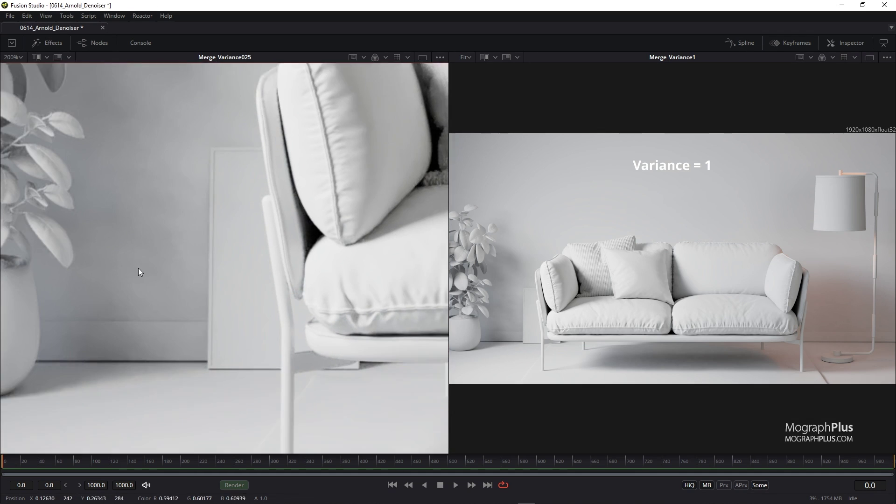
scroll(514, 291, "up", 5, "ctrl")
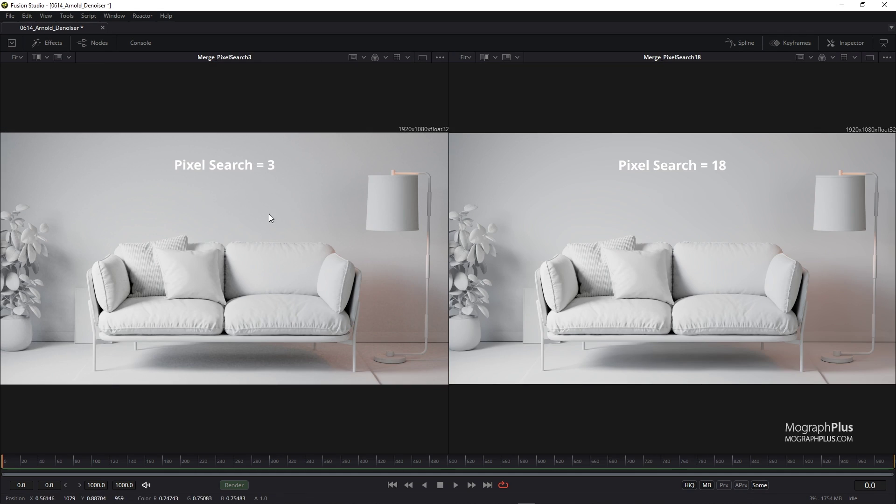
scroll(163, 378, "up", 5, "ctrl")
scroll(659, 373, "up", 5, "ctrl")
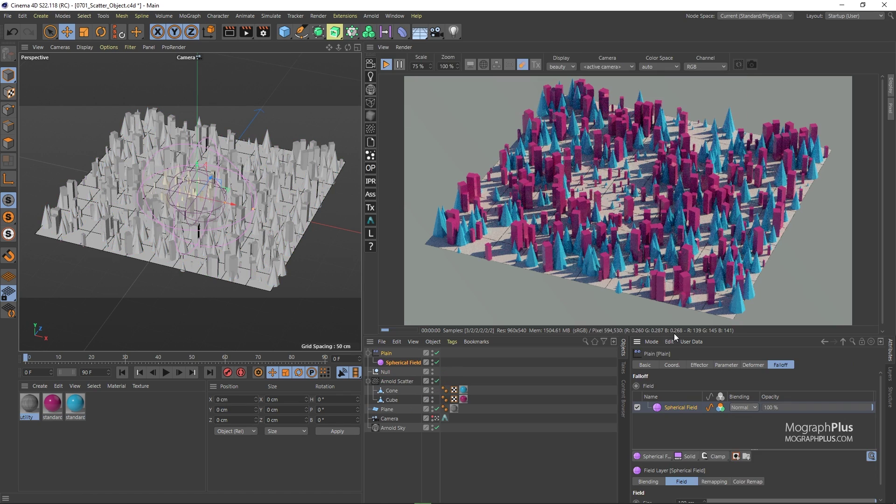
left_click_drag(674, 335, 674, 241)
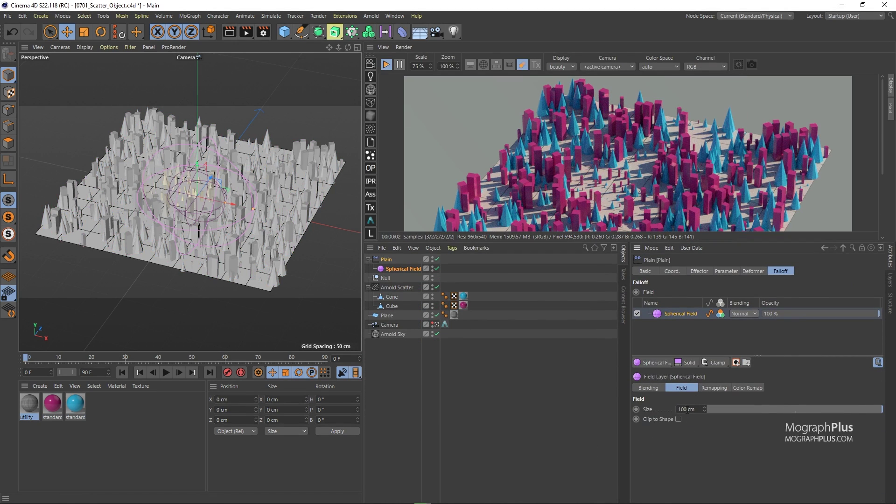
Step: Apply a Spherical Field size of 150, then export the selection as a shaded Arnold procedural
key("Return")
left_click(714, 388)
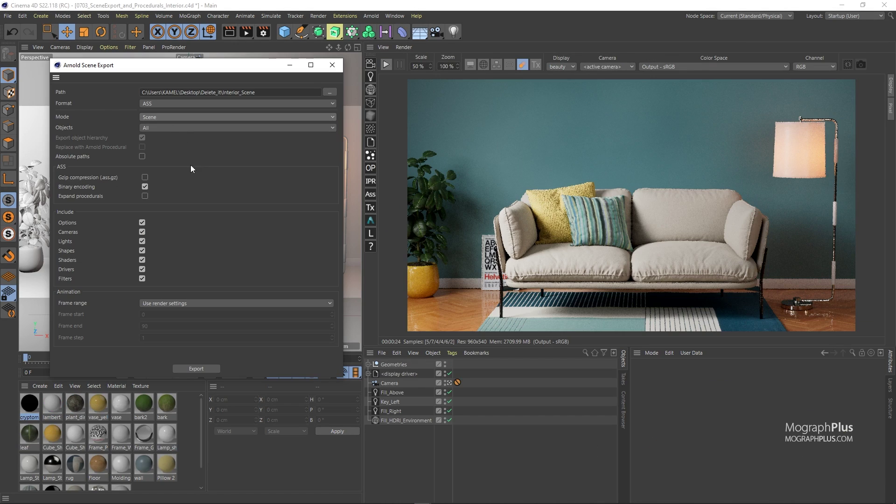
left_click(197, 117)
left_click(180, 138)
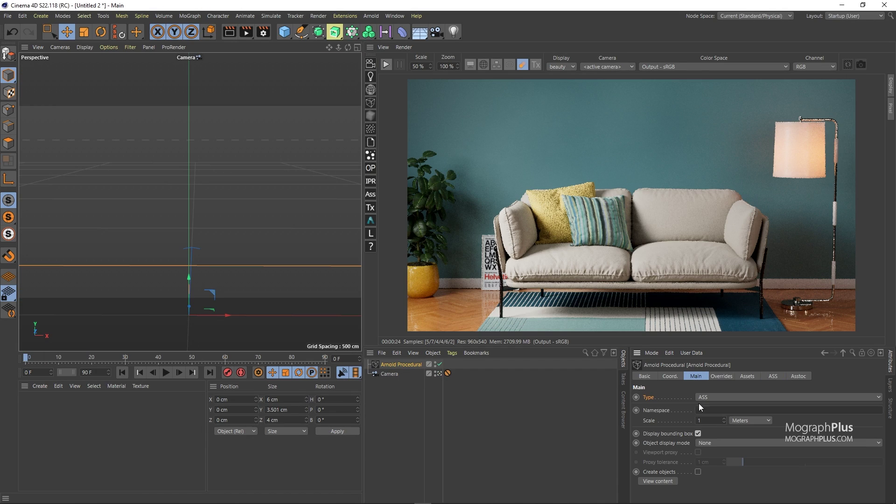
left_click(720, 443)
left_click(738, 432)
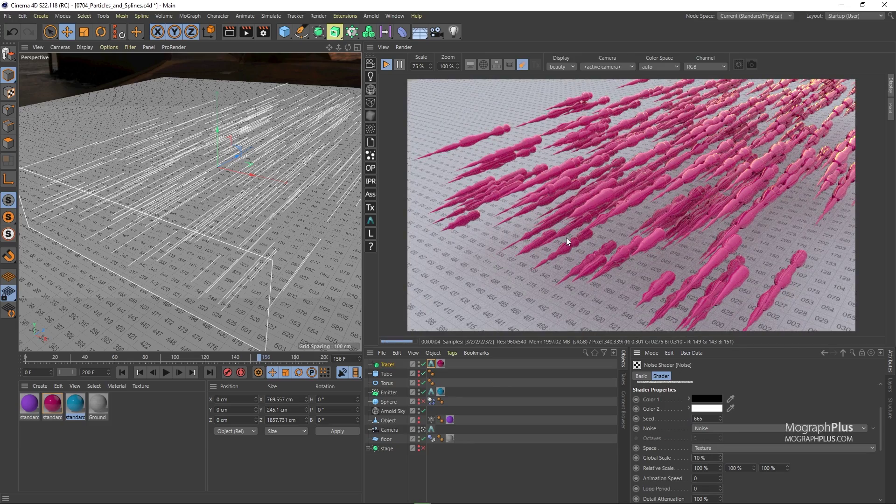
Step: Show the Tracer tag settings and select the standard_volume node
left_click(429, 364)
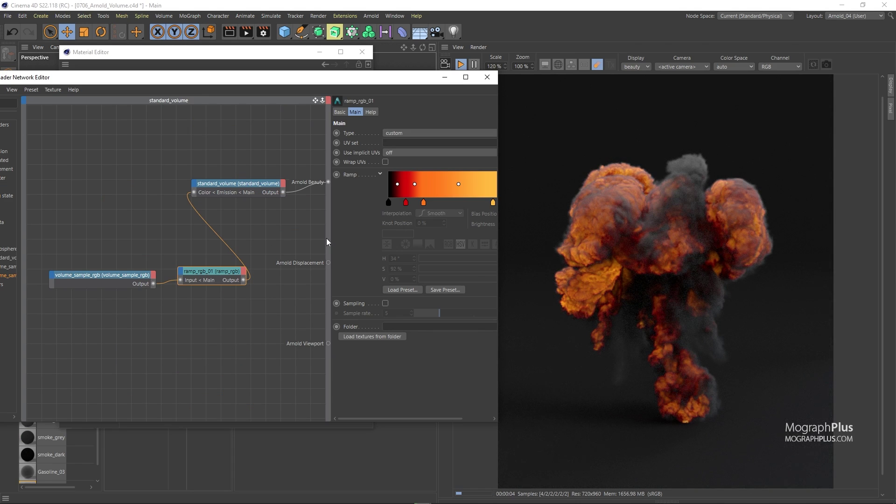
left_click_drag(329, 238, 260, 224)
left_click(200, 183)
Step: Switch the volume emission to blackbody, try intensity 8.52 then reset to 1, and make it orange
left_click(330, 270)
left_click(306, 309)
mouse_move(332, 278)
left_mouse_down()
mouse_move(469, 277)
mouse_move(347, 279)
left_mouse_up()
left_click(313, 289)
left_click(349, 289)
left_click(296, 289)
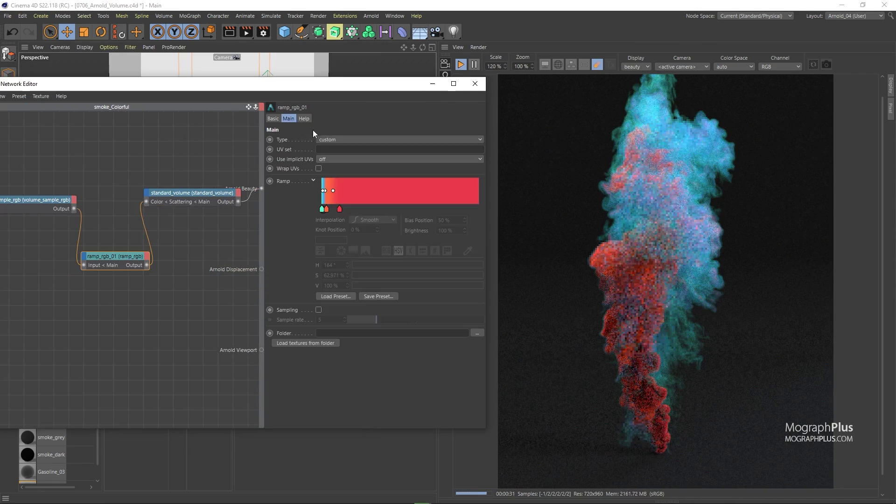